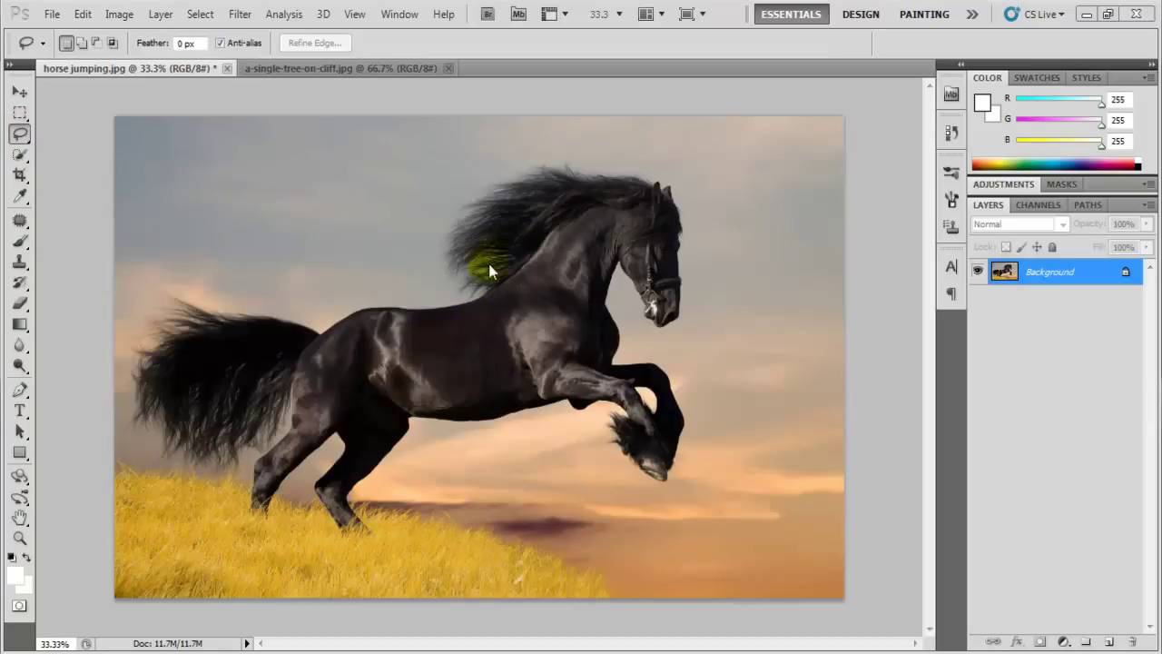
# Compare the cliff photo with the horse jumping photo, then view the Lasso tool's freehand modes.
pyautogui.click(318, 68)
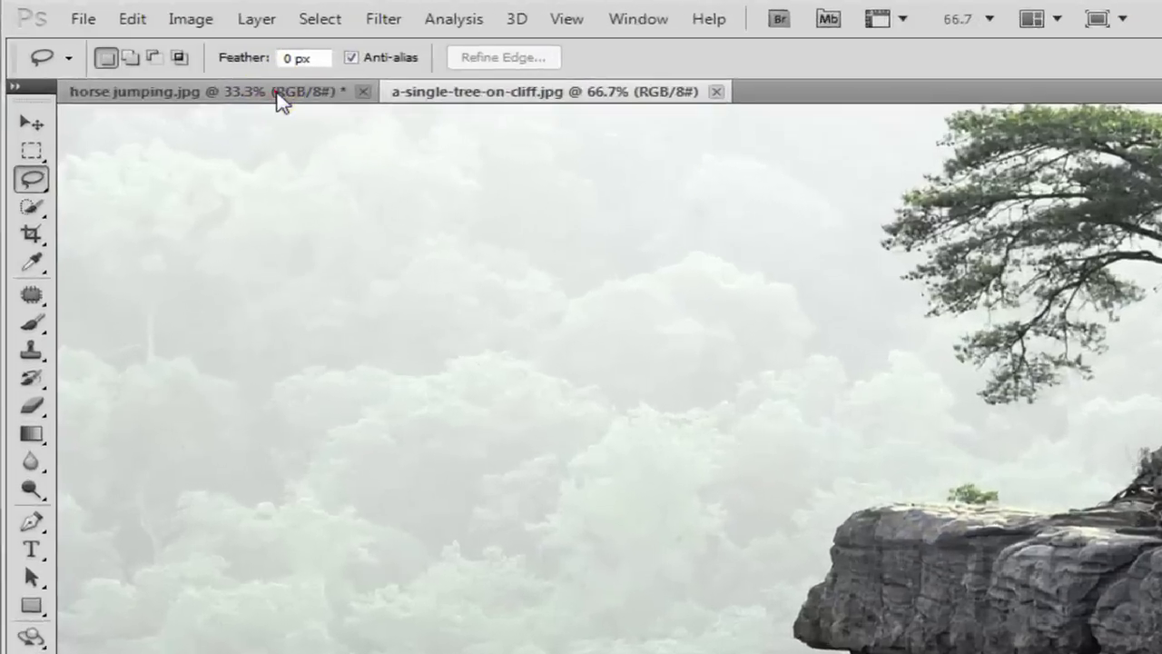
pyautogui.click(169, 70)
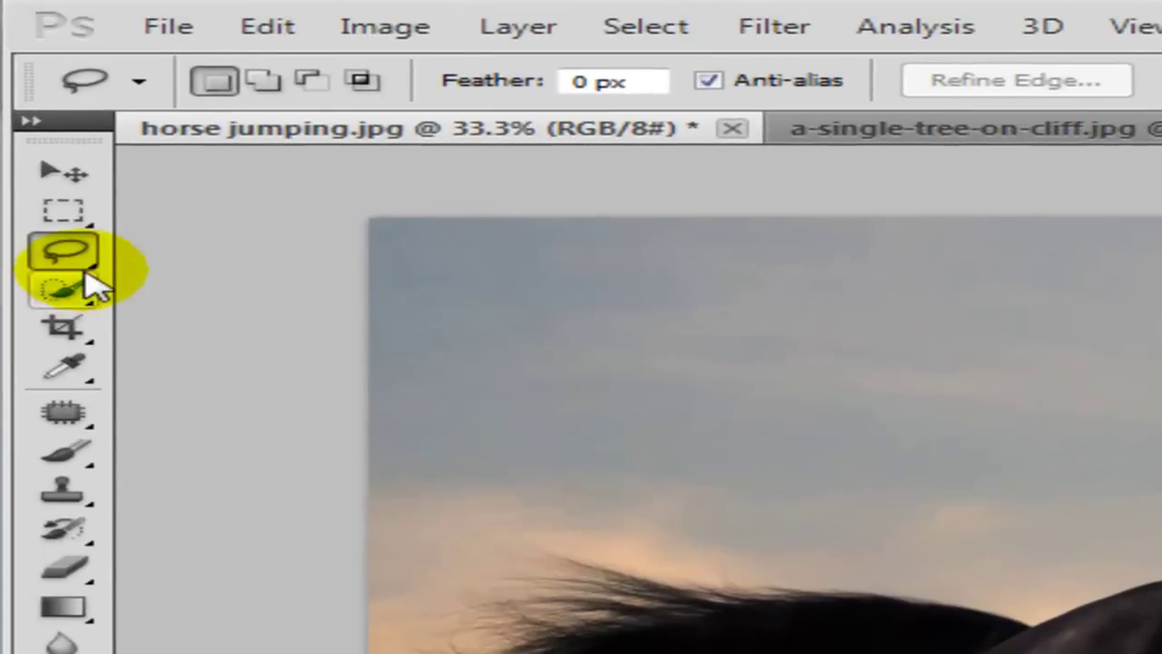
pyautogui.click(88, 265)
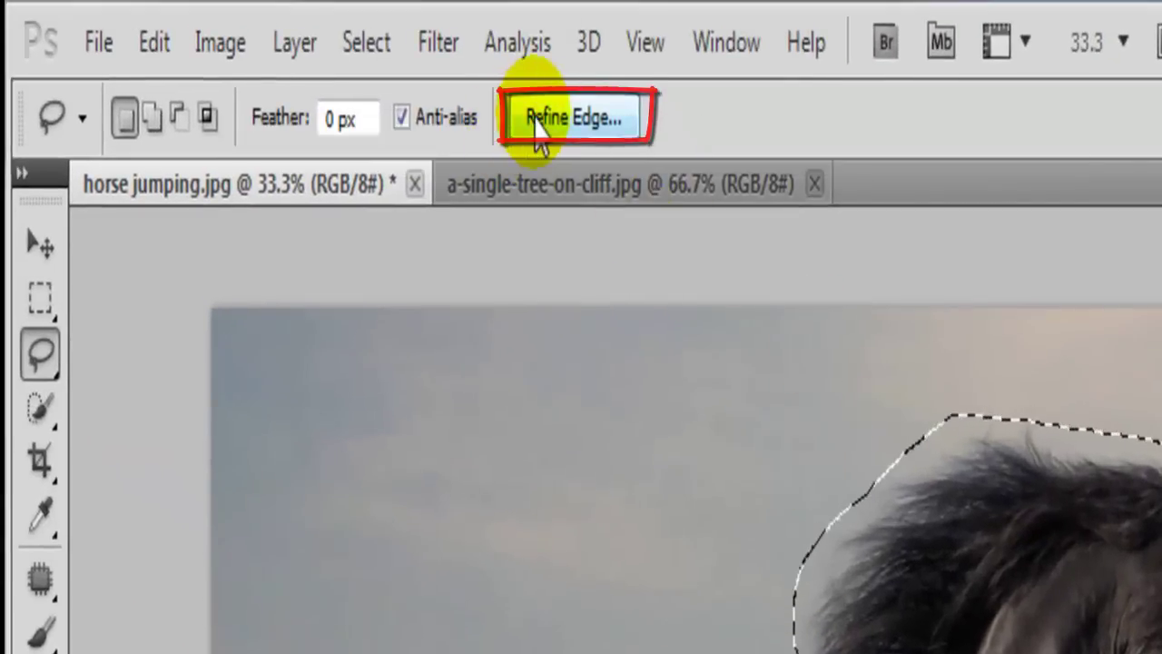
# In Refine Edge, preview the horse On White and turn Smart Radius on.
pyautogui.click(533, 136)
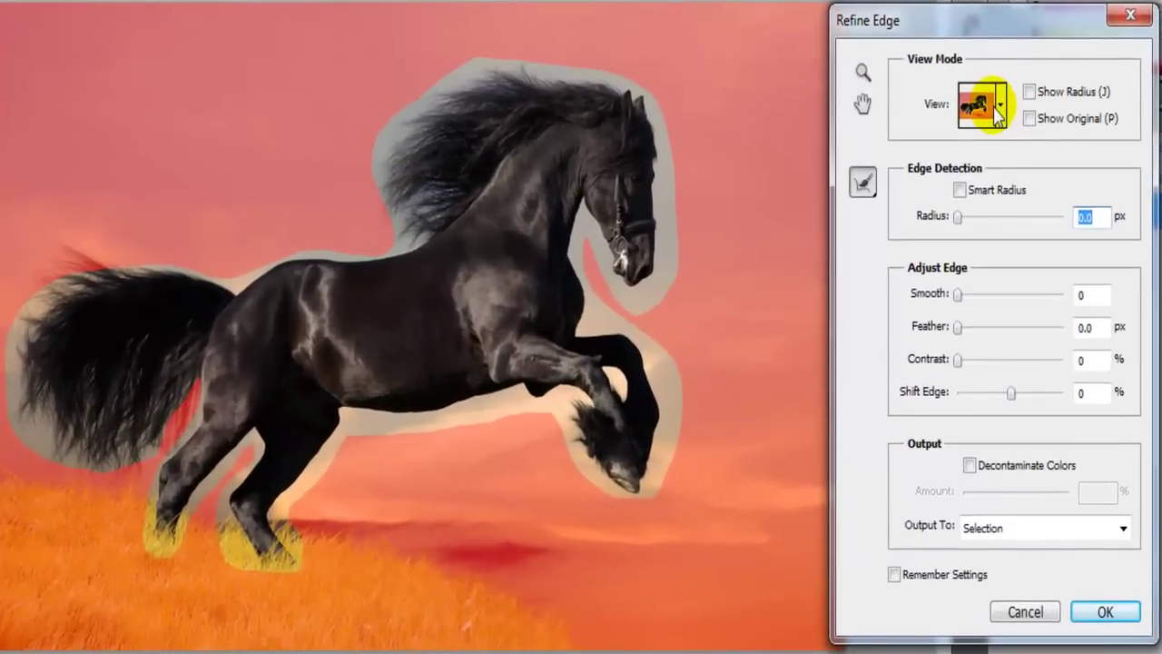
pyautogui.click(999, 107)
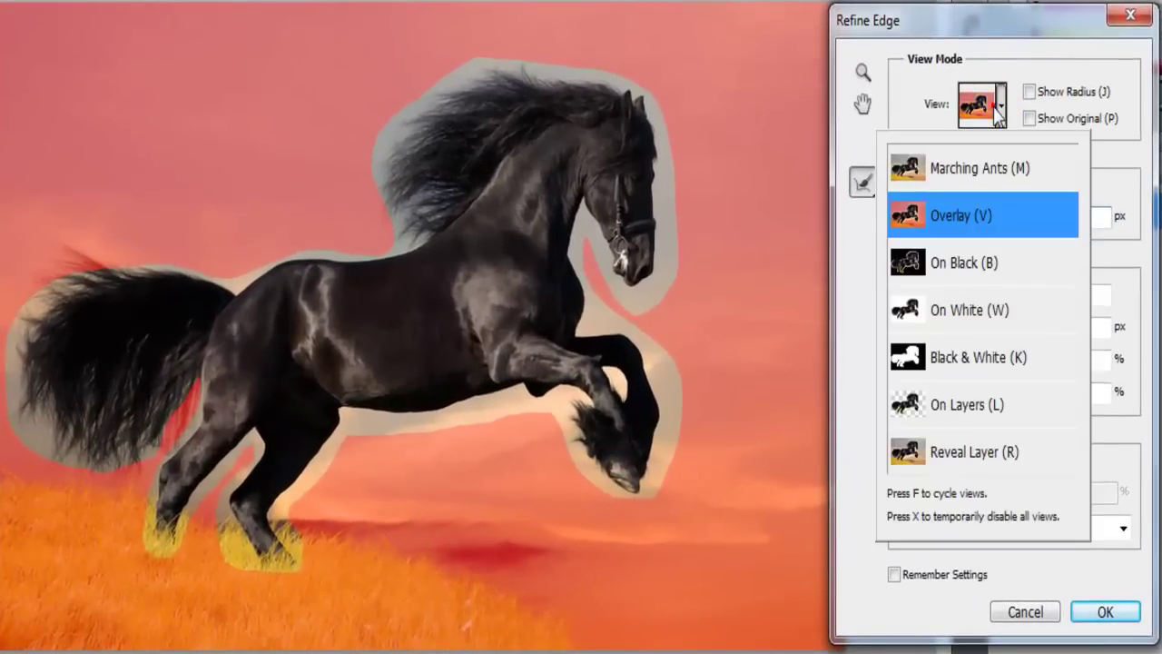
pyautogui.click(999, 313)
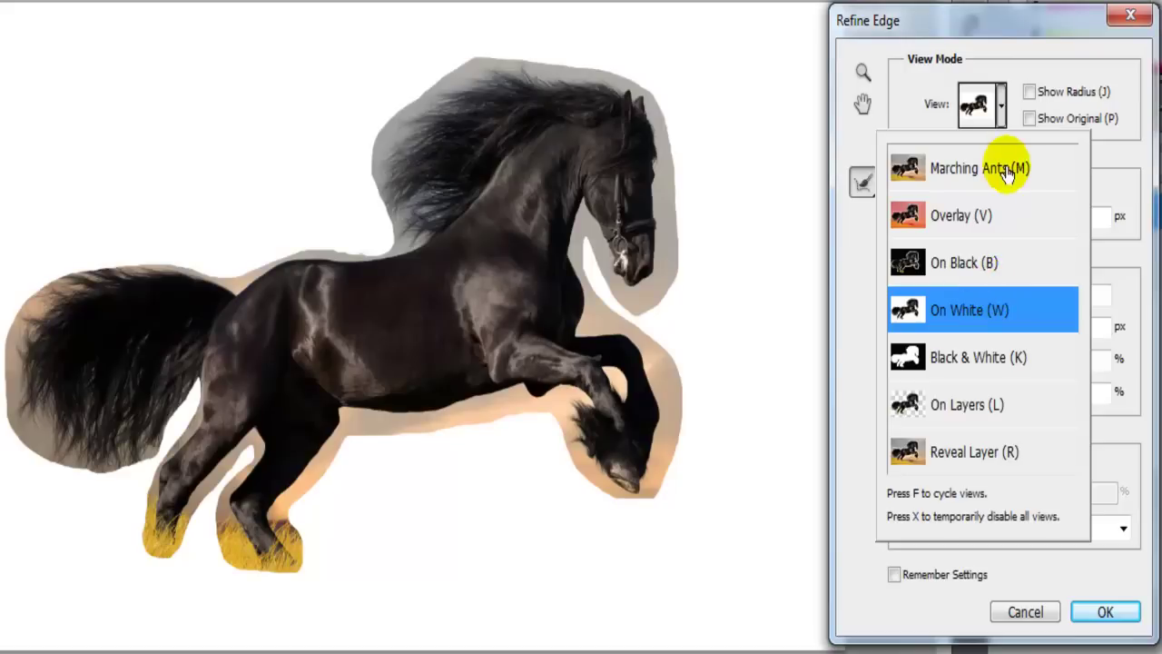
pyautogui.click(1039, 28)
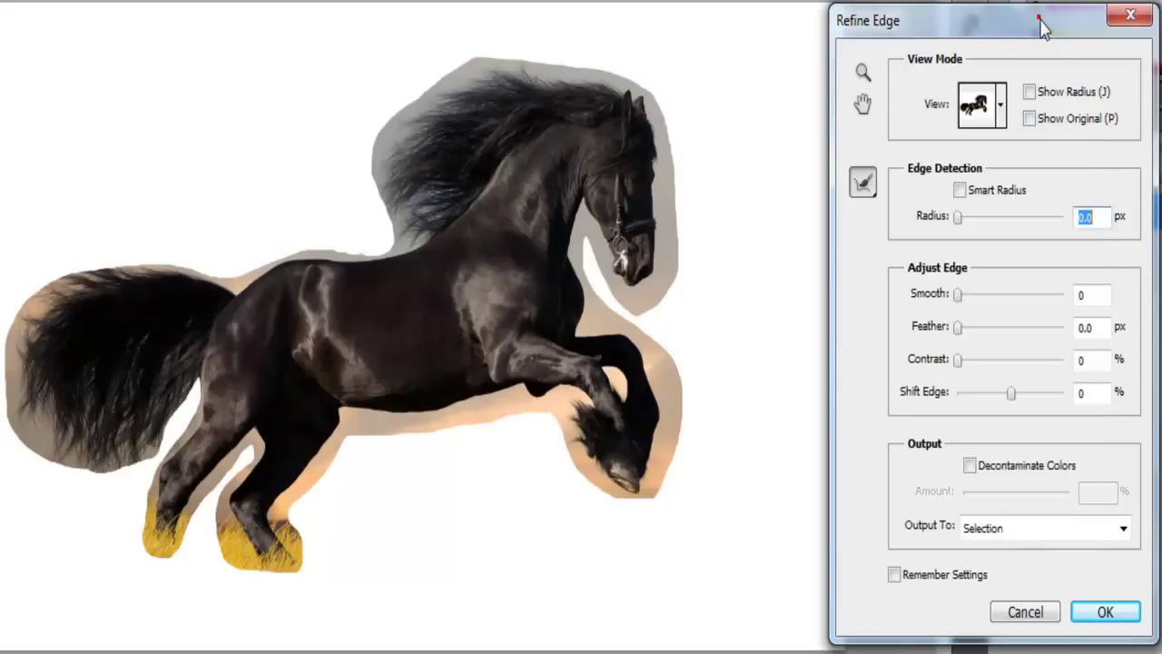
pyautogui.click(974, 199)
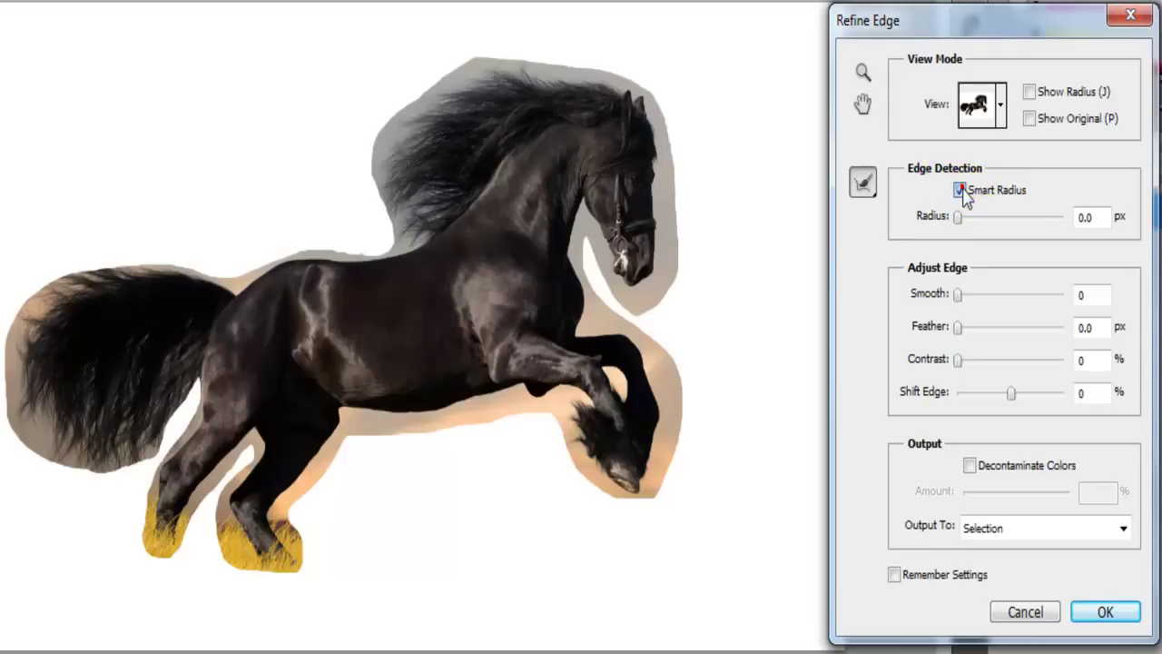
pyautogui.click(964, 198)
pyautogui.click(961, 189)
# Raise the edge detection Radius gradually to about 171.1 px.
pyautogui.click(960, 218)
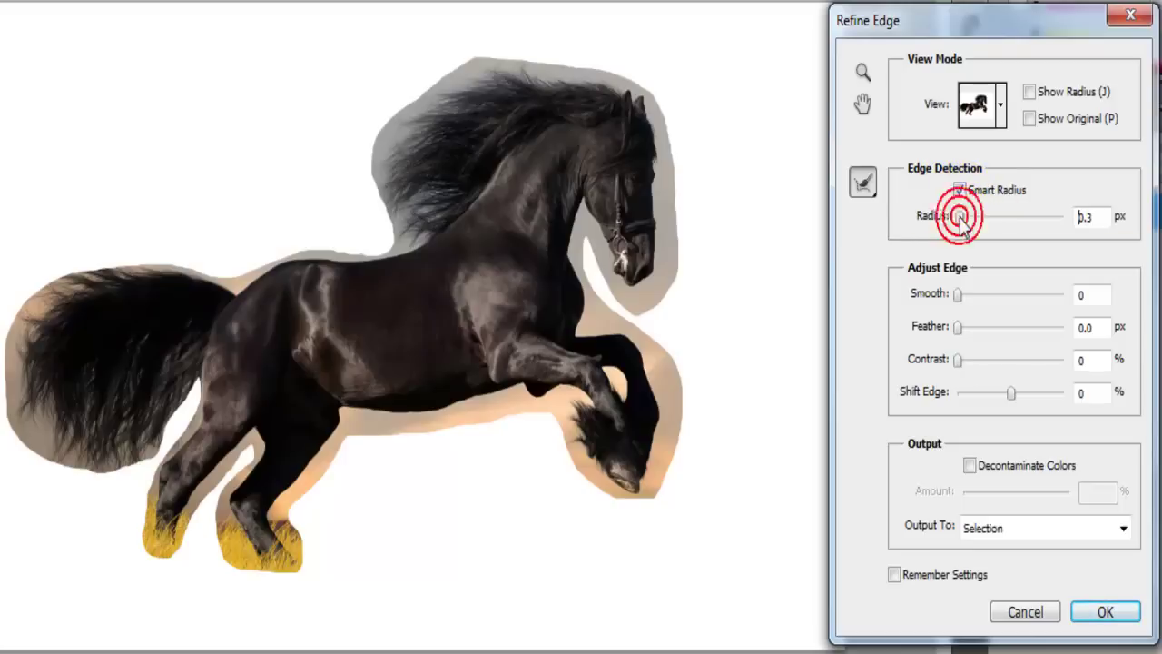
pyautogui.moveTo(963, 218); pyautogui.dragTo(976, 218)
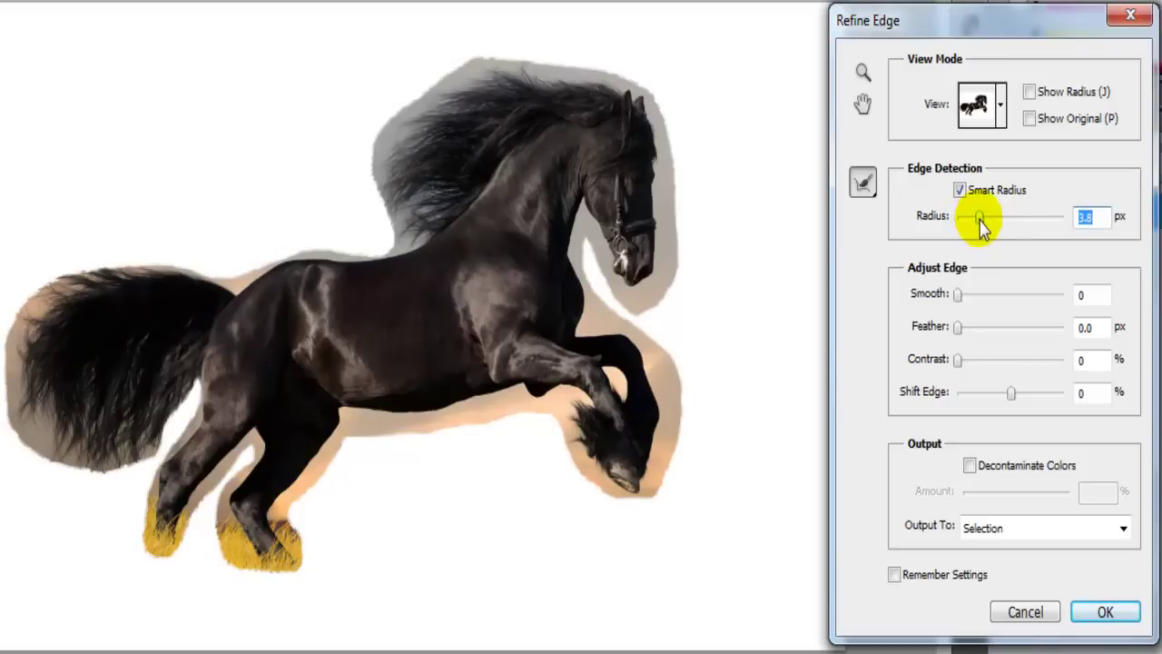
pyautogui.moveTo(981, 223); pyautogui.dragTo(1053, 219)
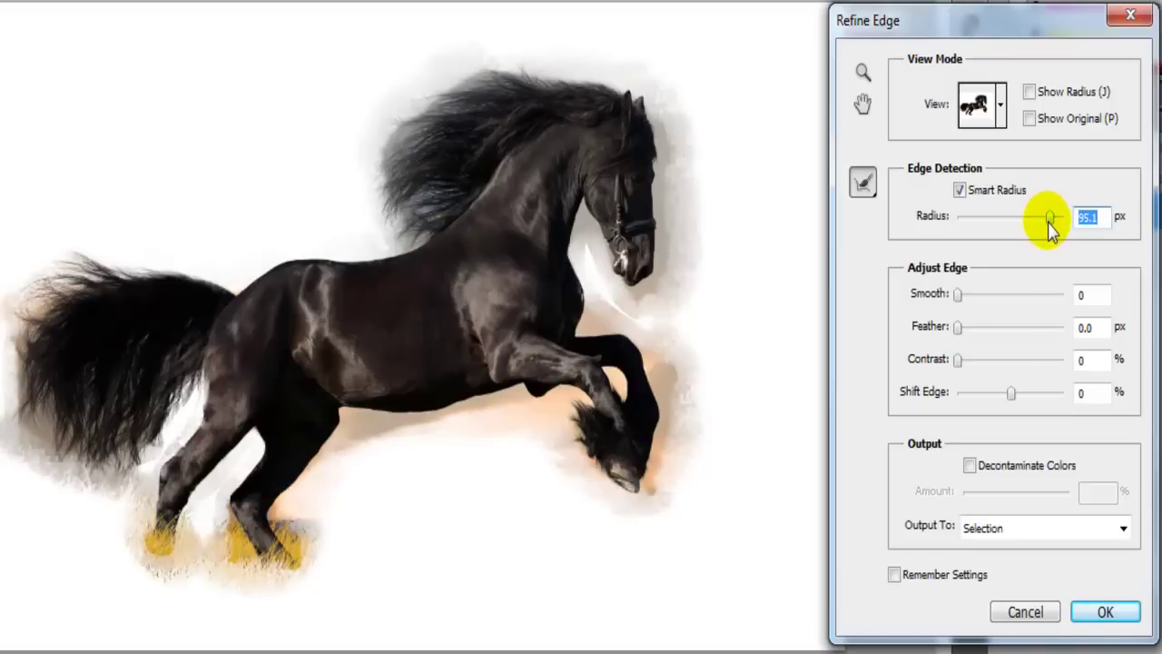
pyautogui.click(1050, 219)
pyautogui.moveTo(1050, 219); pyautogui.dragTo(1058, 223)
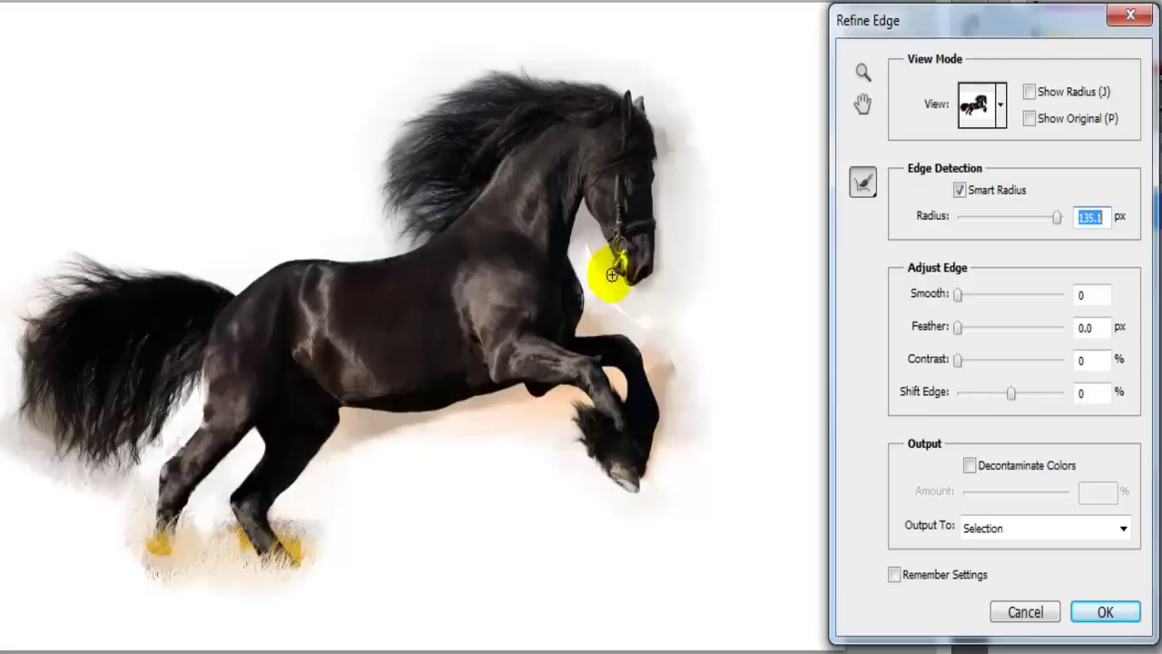
pyautogui.click(1058, 218)
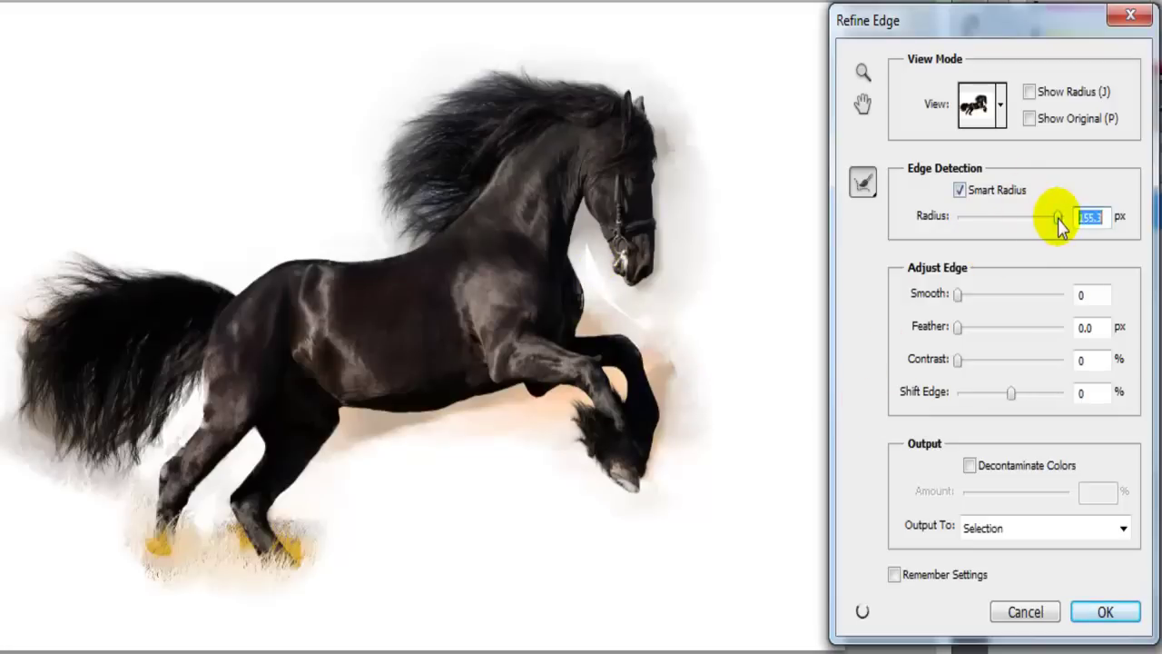
pyautogui.moveTo(1058, 218); pyautogui.dragTo(1059, 218)
# Compare the edge with Smart Radius on and off, leave it off, and push Radius to 250 px.
pyautogui.click(960, 191)
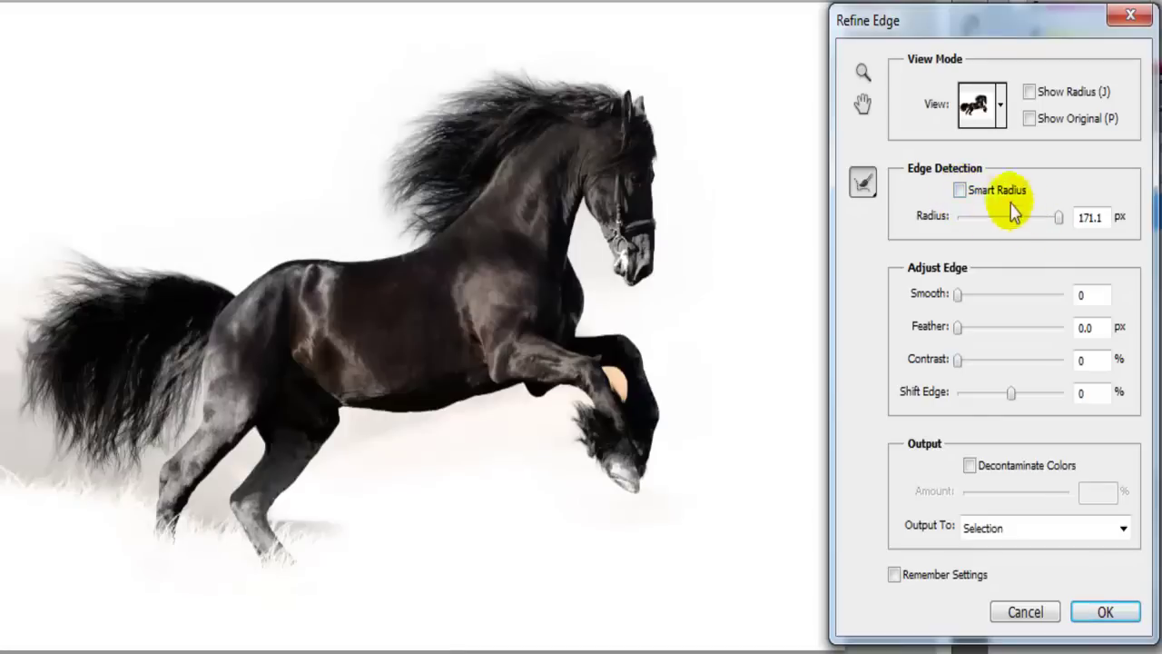
pyautogui.click(960, 190)
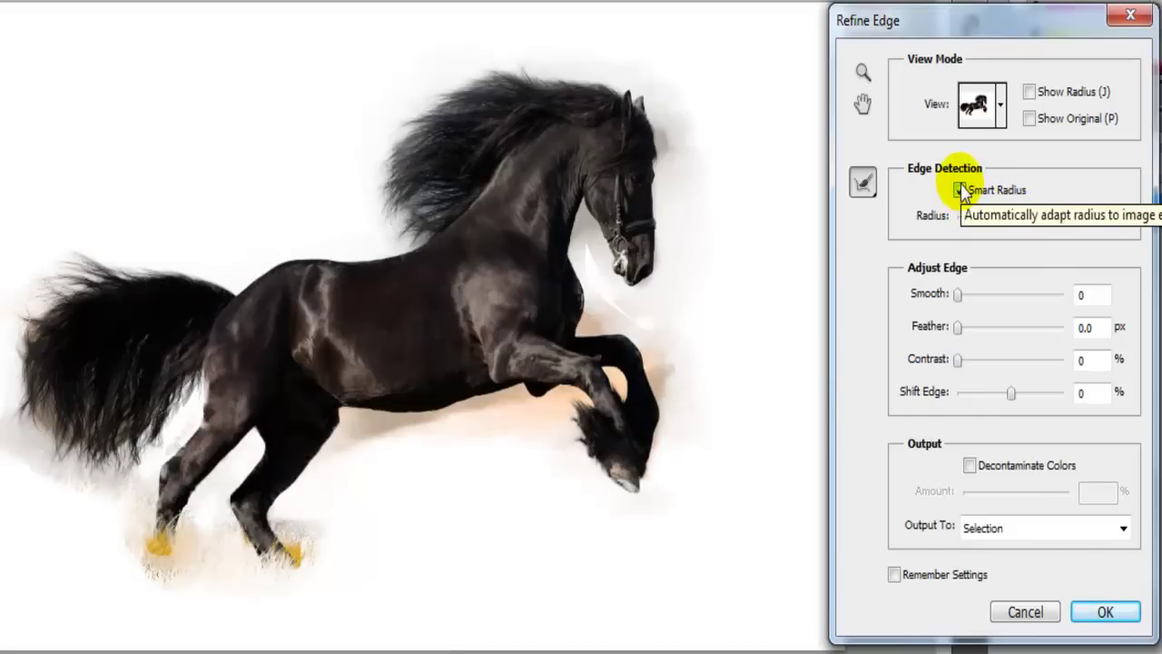
pyautogui.click(960, 190)
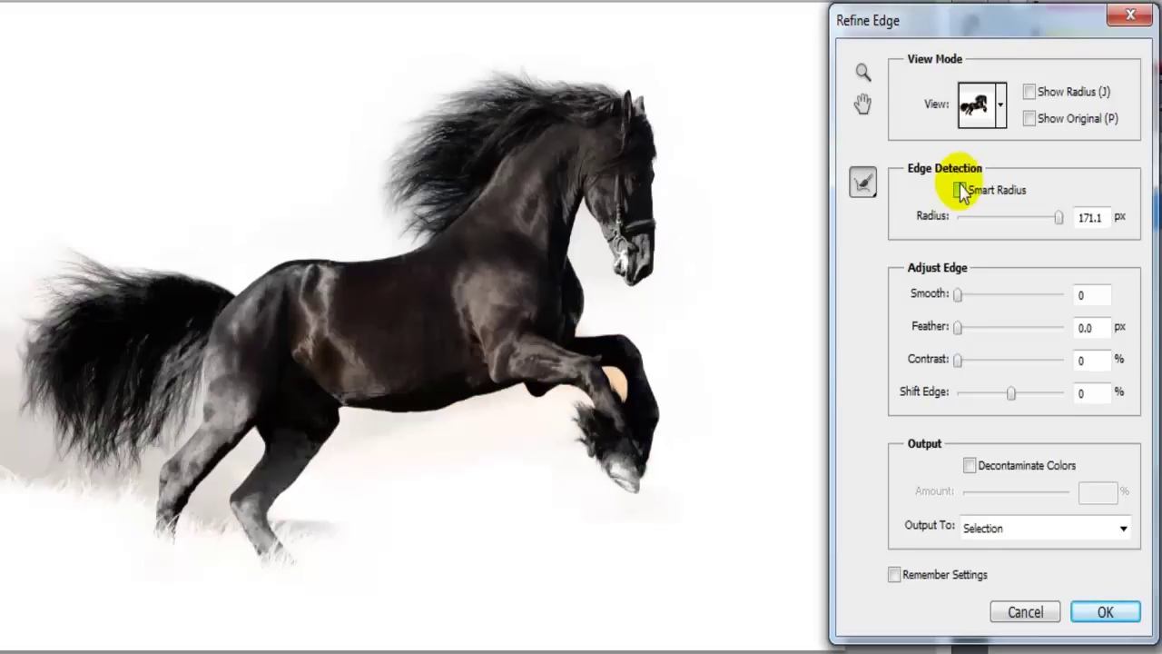
pyautogui.click(1060, 220)
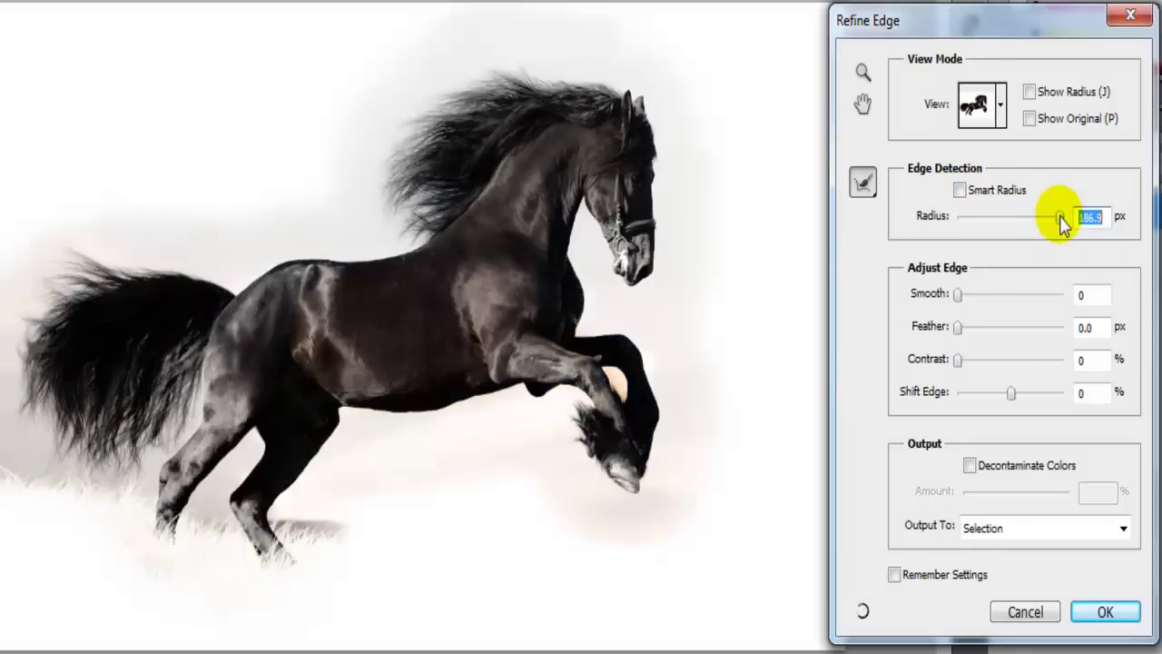
pyautogui.moveTo(1063, 221); pyautogui.dragTo(1066, 221)
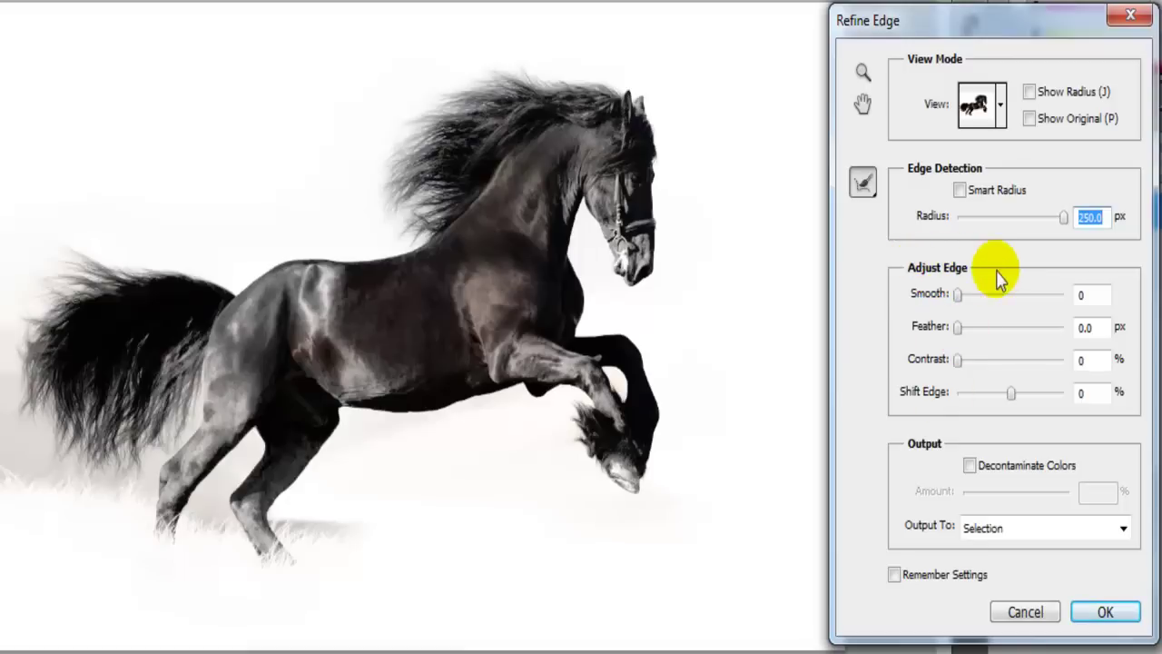
# Raise the Adjust Edge Contrast, then ease it back to 52%.
pyautogui.moveTo(956, 361); pyautogui.dragTo(1035, 389)
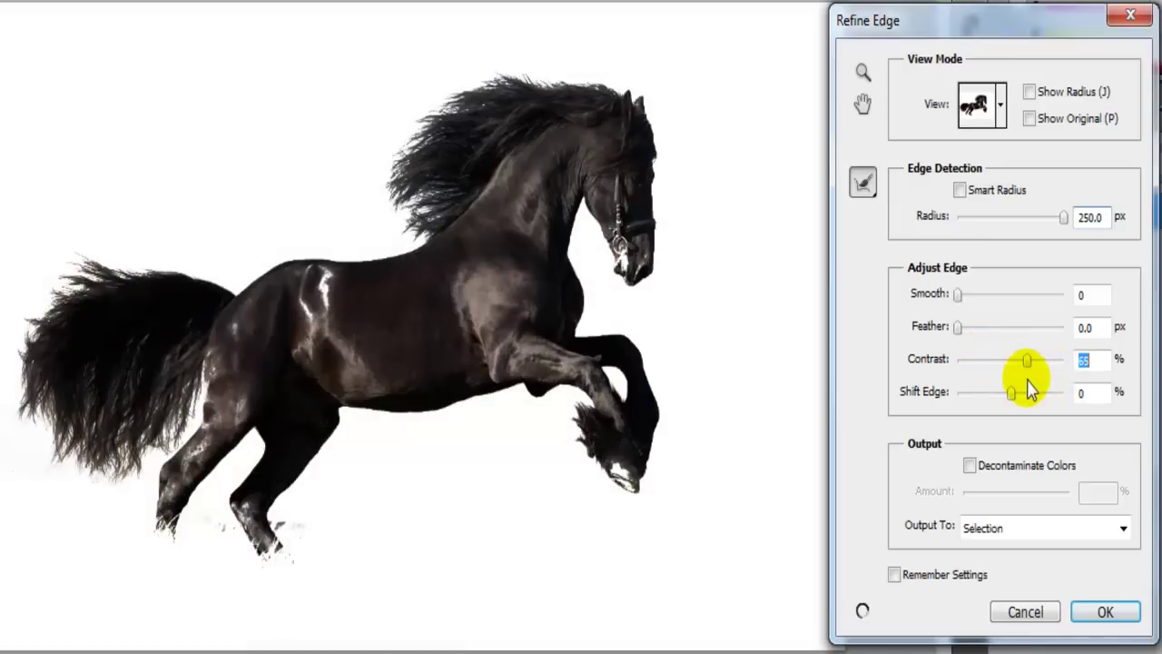
pyautogui.moveTo(1031, 389); pyautogui.dragTo(1016, 372)
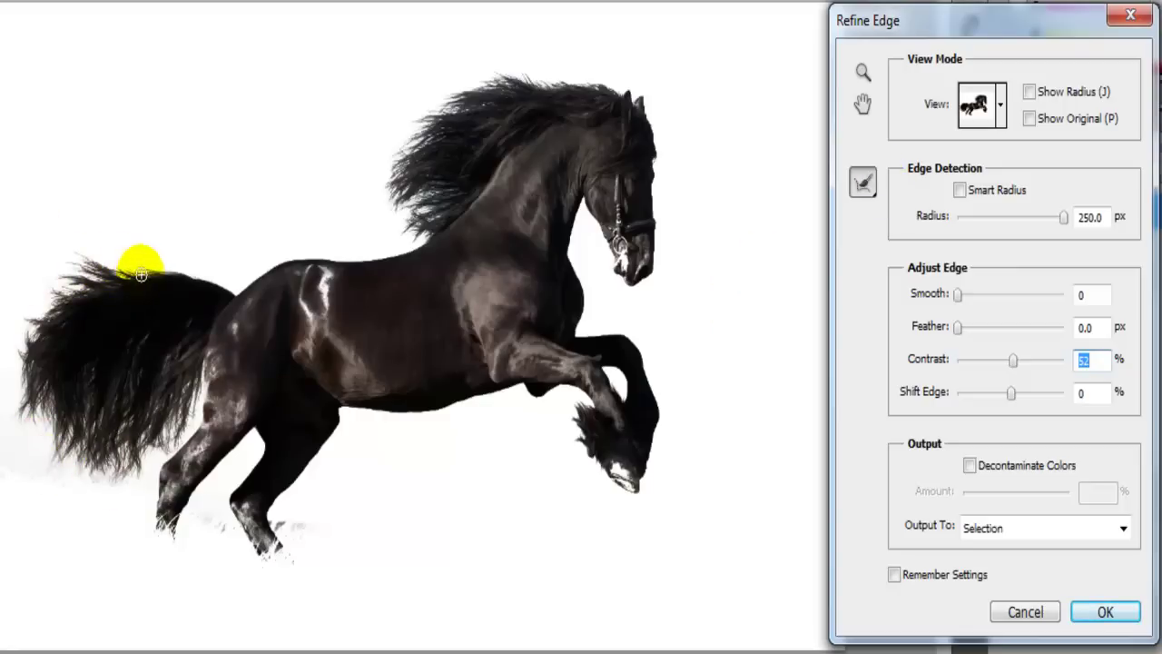
# Brush the Refine Radius tool over the top edge of the horse's tail.
pyautogui.moveTo(93, 265)
pyautogui.mouseDown()
pyautogui.moveTo(59, 283)
pyautogui.moveTo(91, 287)
pyautogui.moveTo(46, 296)
pyautogui.moveTo(61, 292)
pyautogui.moveTo(54, 327)
pyautogui.moveTo(59, 309)
pyautogui.moveTo(24, 322)
pyautogui.moveTo(40, 329)
pyautogui.moveTo(28, 345)
pyautogui.moveTo(24, 327)
pyautogui.moveTo(28, 365)
pyautogui.moveTo(16, 345)
pyautogui.moveTo(28, 397)
pyautogui.moveTo(28, 410)
pyautogui.moveTo(17, 374)
pyautogui.moveTo(16, 423)
pyautogui.moveTo(33, 385)
pyautogui.moveTo(38, 423)
pyautogui.moveTo(50, 392)
pyautogui.moveTo(55, 456)
pyautogui.moveTo(59, 438)
pyautogui.moveTo(73, 444)
pyautogui.moveTo(72, 471)
pyautogui.moveTo(85, 437)
pyautogui.moveTo(88, 477)
pyautogui.moveTo(96, 458)
pyautogui.moveTo(98, 479)
pyautogui.moveTo(123, 456)
pyautogui.moveTo(122, 478)
pyautogui.moveTo(114, 453)
pyautogui.moveTo(117, 475)
pyautogui.moveTo(134, 435)
pyautogui.moveTo(141, 463)
pyautogui.moveTo(156, 429)
pyautogui.moveTo(167, 447)
pyautogui.moveTo(145, 437)
pyautogui.moveTo(175, 423)
pyautogui.moveTo(171, 439)
pyautogui.moveTo(191, 386)
pyautogui.moveTo(190, 421)
pyautogui.moveTo(199, 358)
pyautogui.mouseUp()
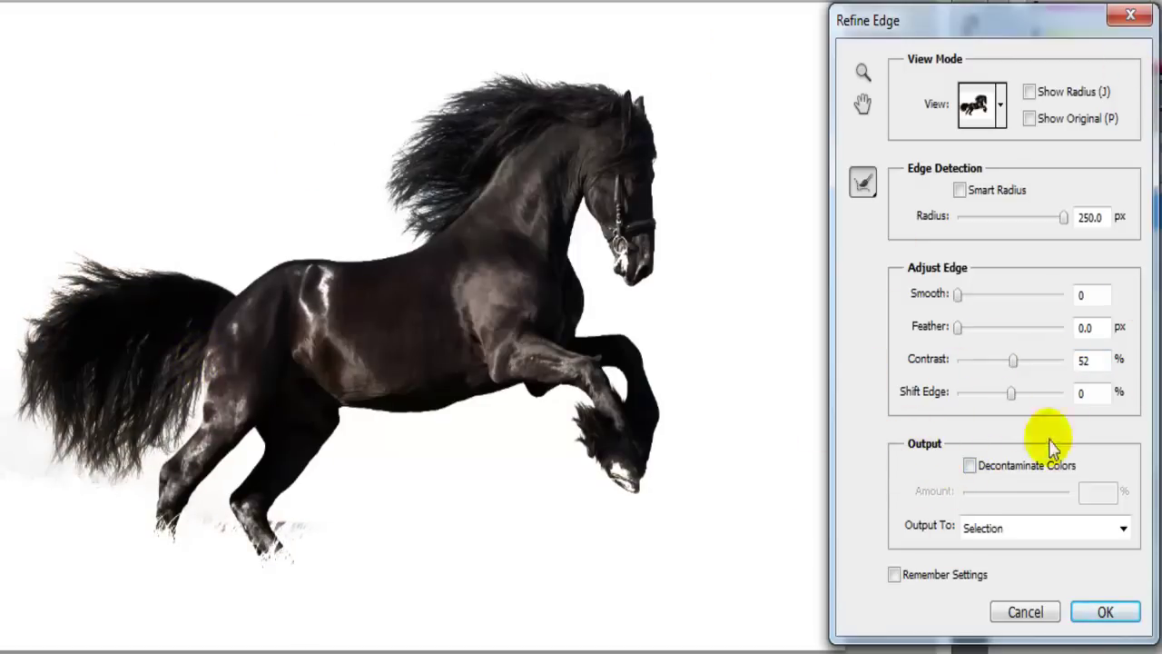
# Output the refined horse to a New Layer with Layer Mask and apply Refine Edge.
pyautogui.click(985, 527)
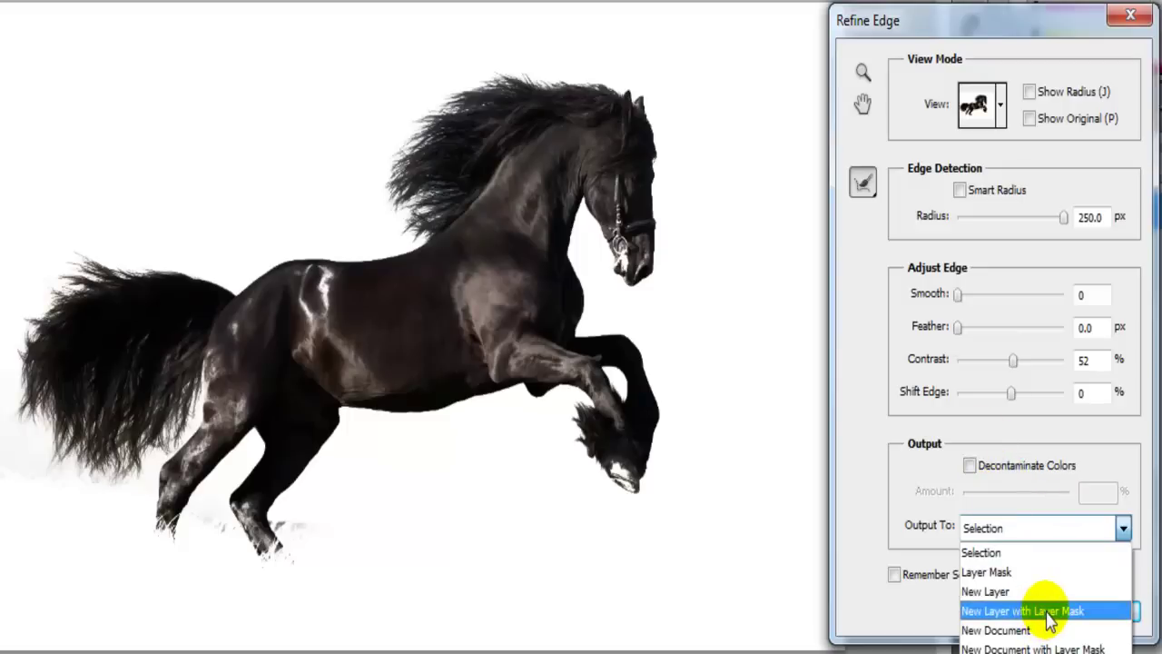
pyautogui.click(1047, 610)
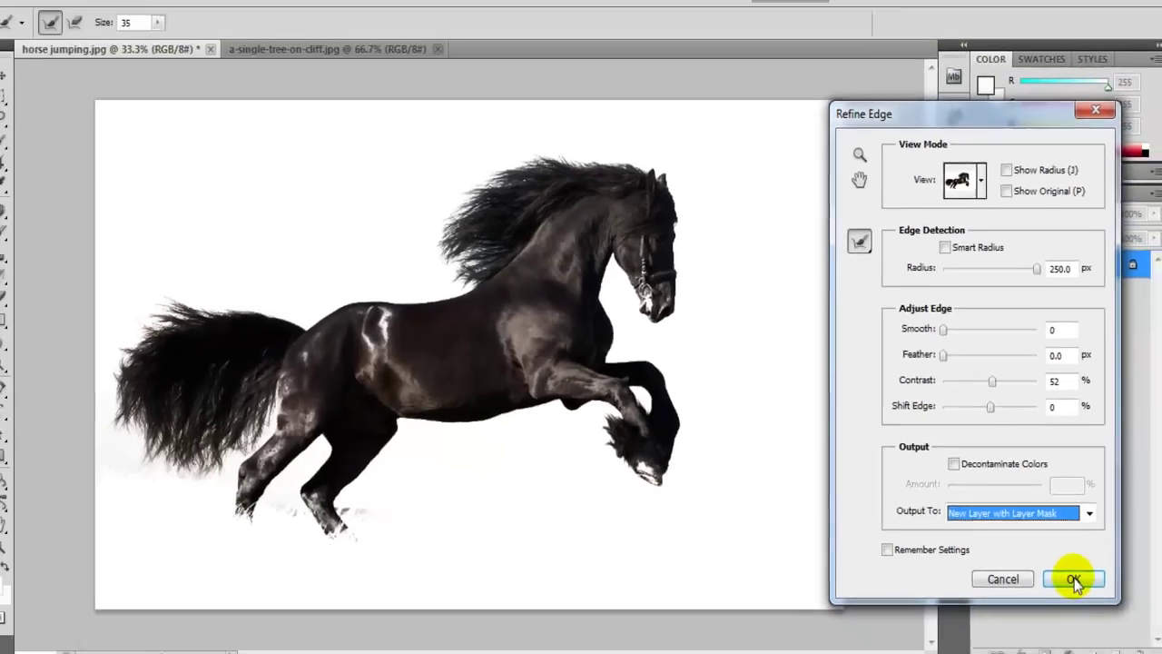
pyautogui.click(1074, 579)
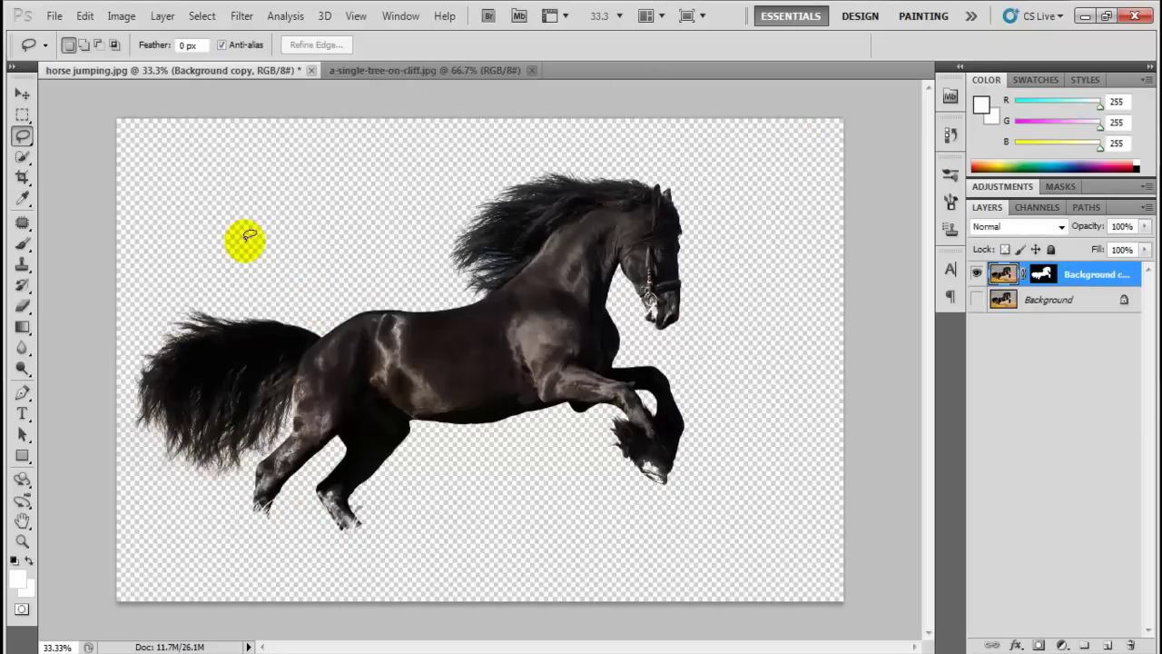
# Drag the cut-out horse into the cliff photo and shrink it near the rock ledge.
pyautogui.click(23, 95)
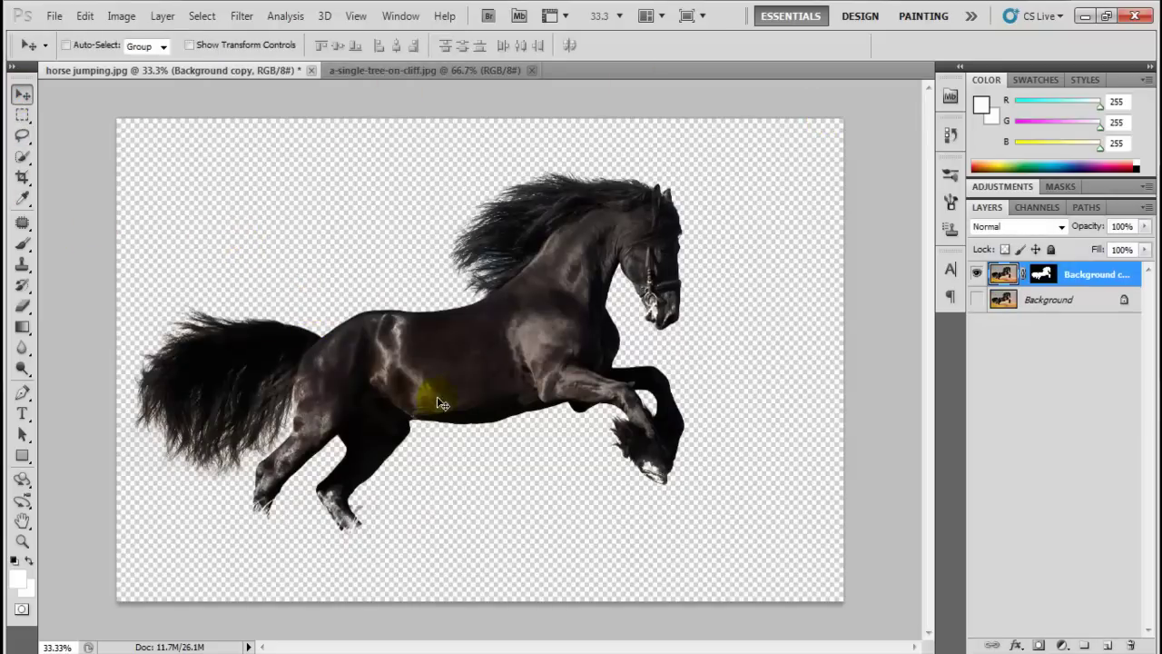
pyautogui.moveTo(442, 403); pyautogui.dragTo(506, 425)
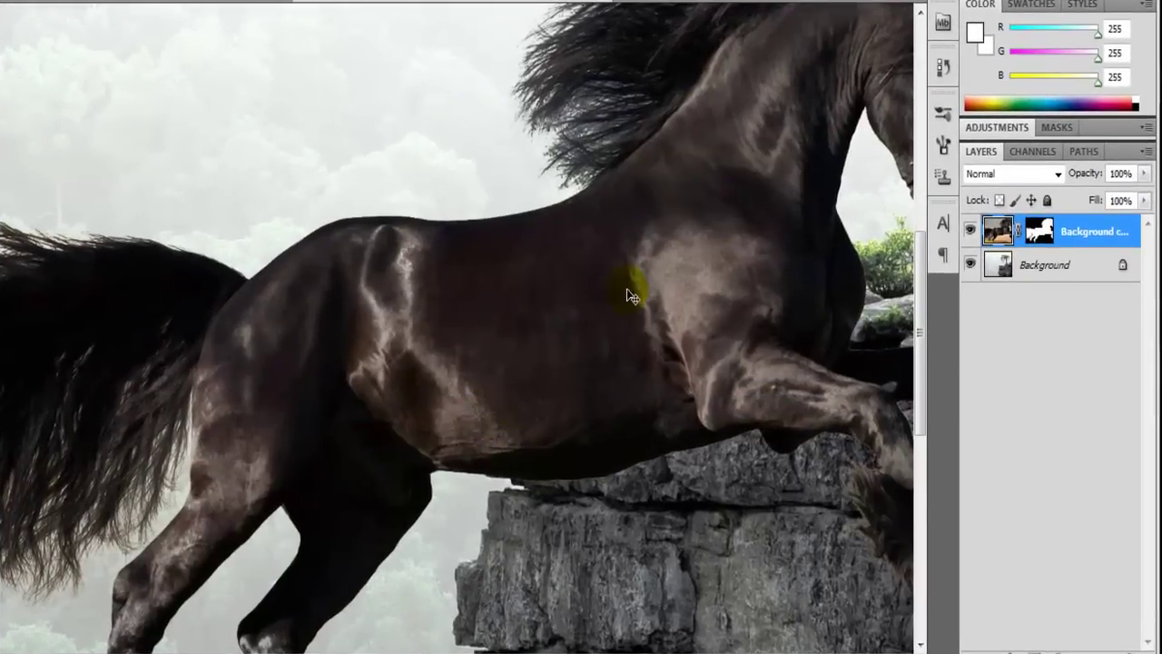
pyautogui.moveTo(633, 296); pyautogui.dragTo(424, 444)
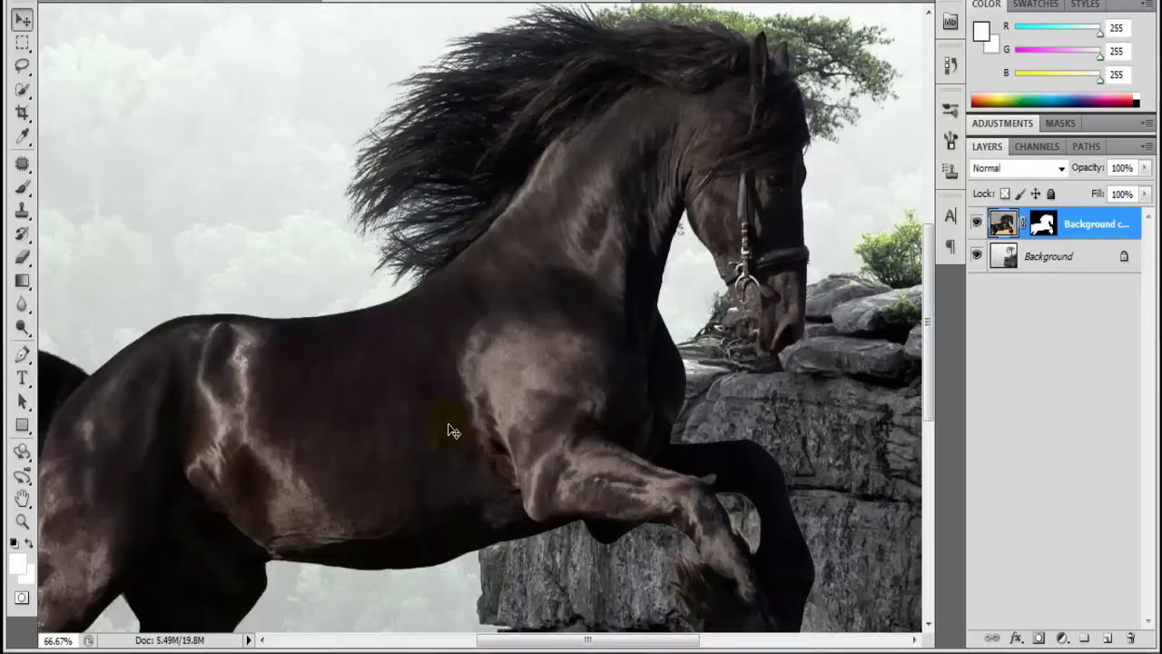
pyautogui.click(492, 399)
pyautogui.moveTo(762, 176); pyautogui.dragTo(719, 158)
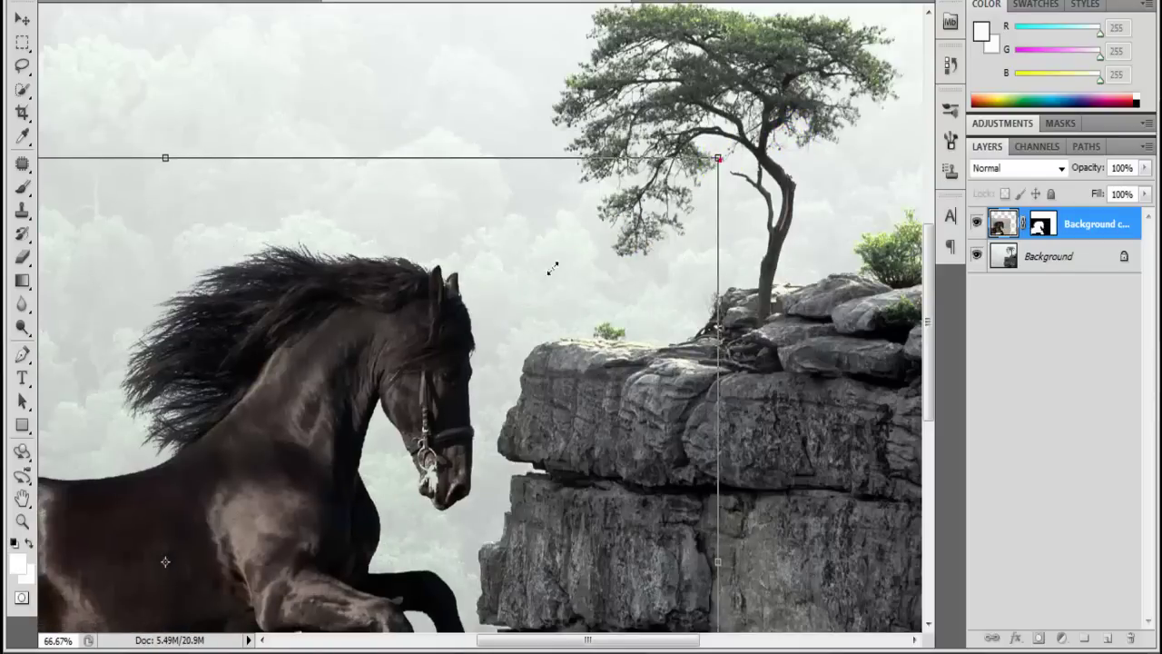
# Scale the horse down further and position it beside the cliff and tree.
pyautogui.moveTo(552, 268); pyautogui.dragTo(417, 357)
pyautogui.moveTo(347, 449); pyautogui.dragTo(744, 194)
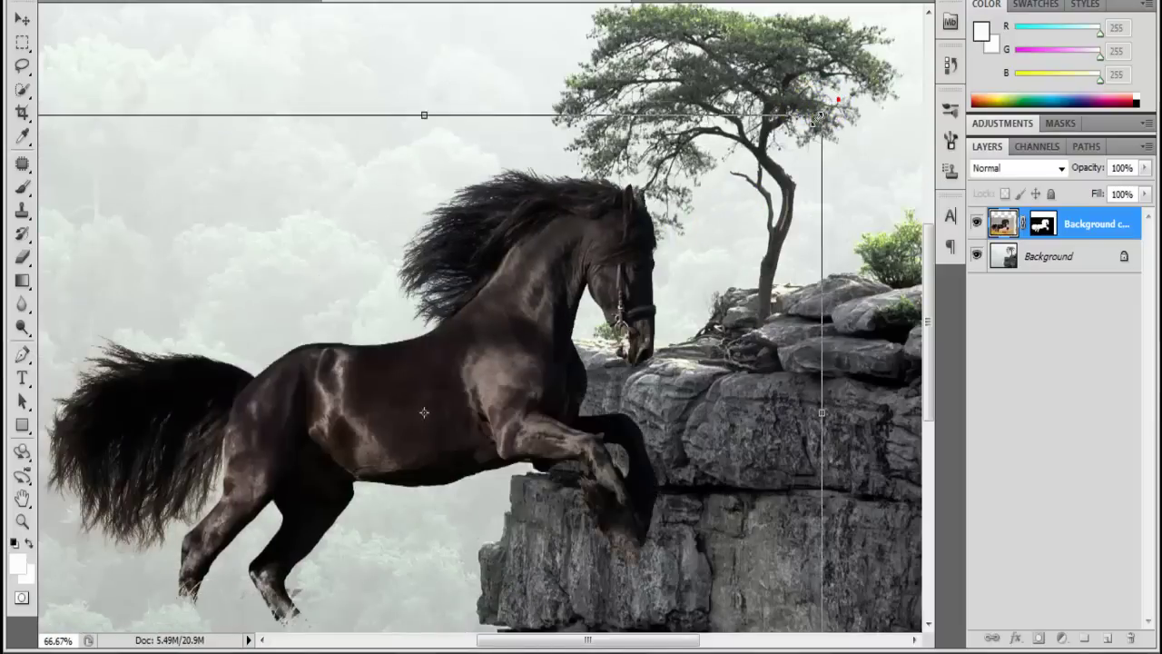
pyautogui.moveTo(819, 116); pyautogui.dragTo(695, 211)
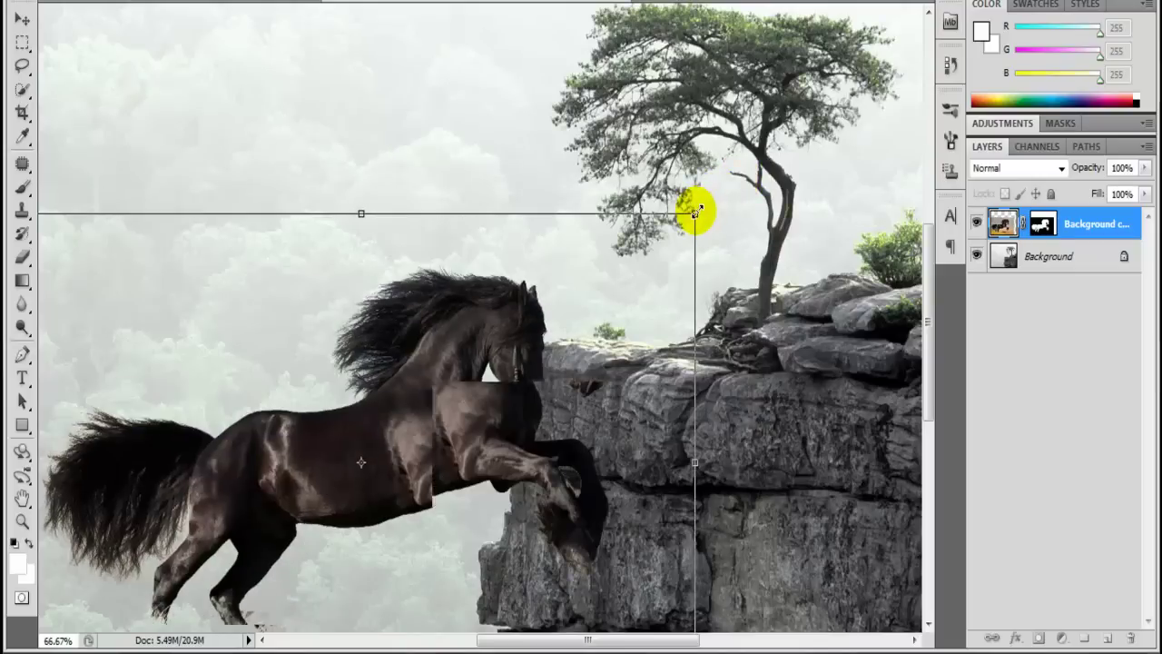
pyautogui.doubleClick(615, 369)
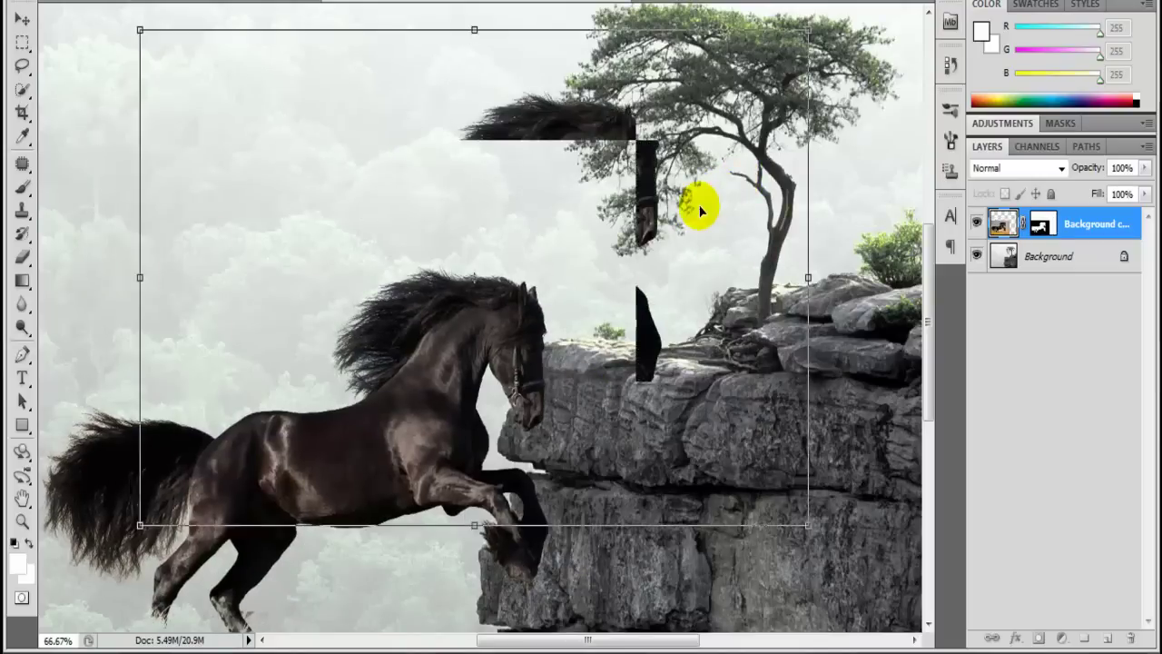
pyautogui.moveTo(807, 32); pyautogui.dragTo(697, 97)
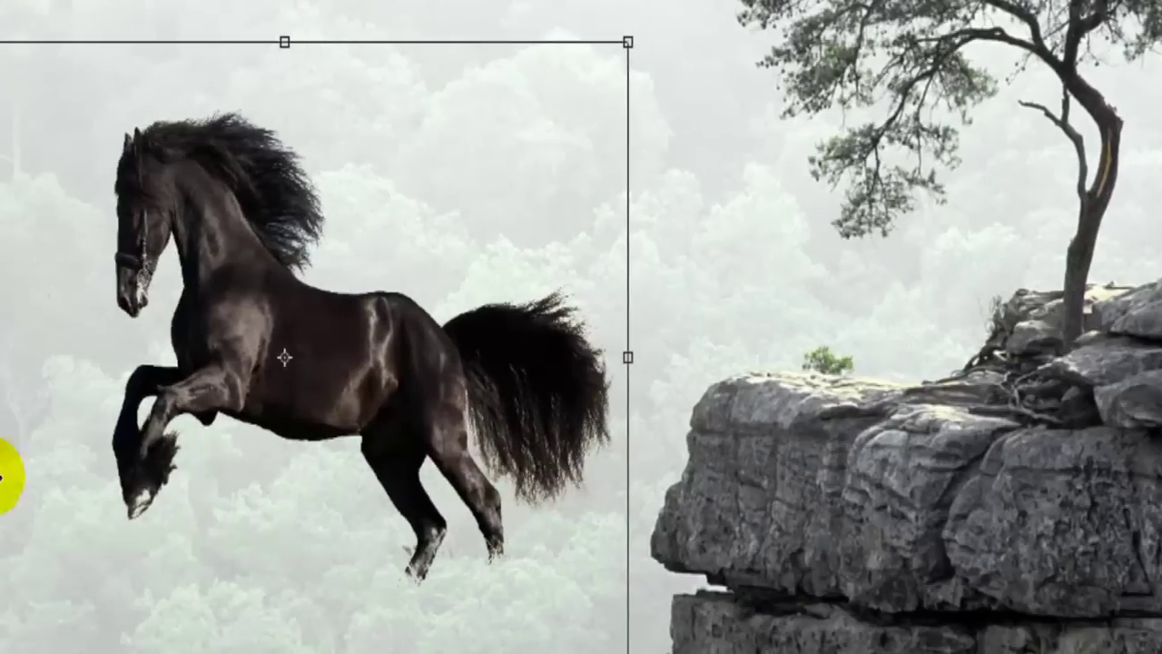
# Move the flipped horse right onto the cliff edge and finish the transform.
pyautogui.moveTo(376, 424); pyautogui.dragTo(640, 437)
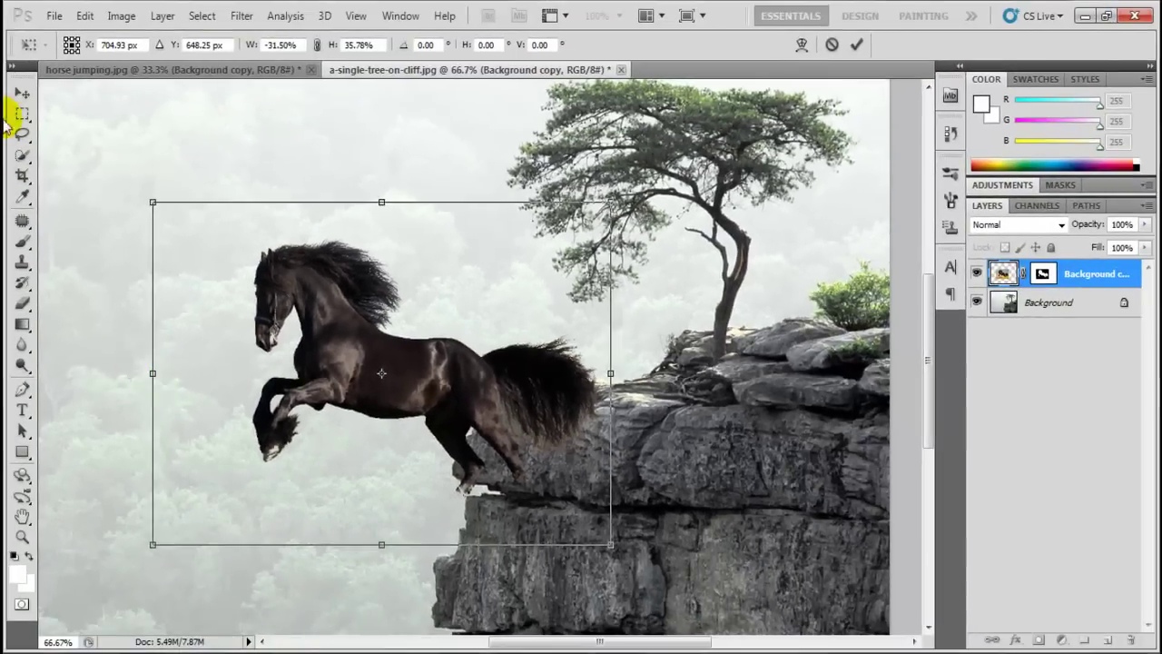
pyautogui.click(23, 93)
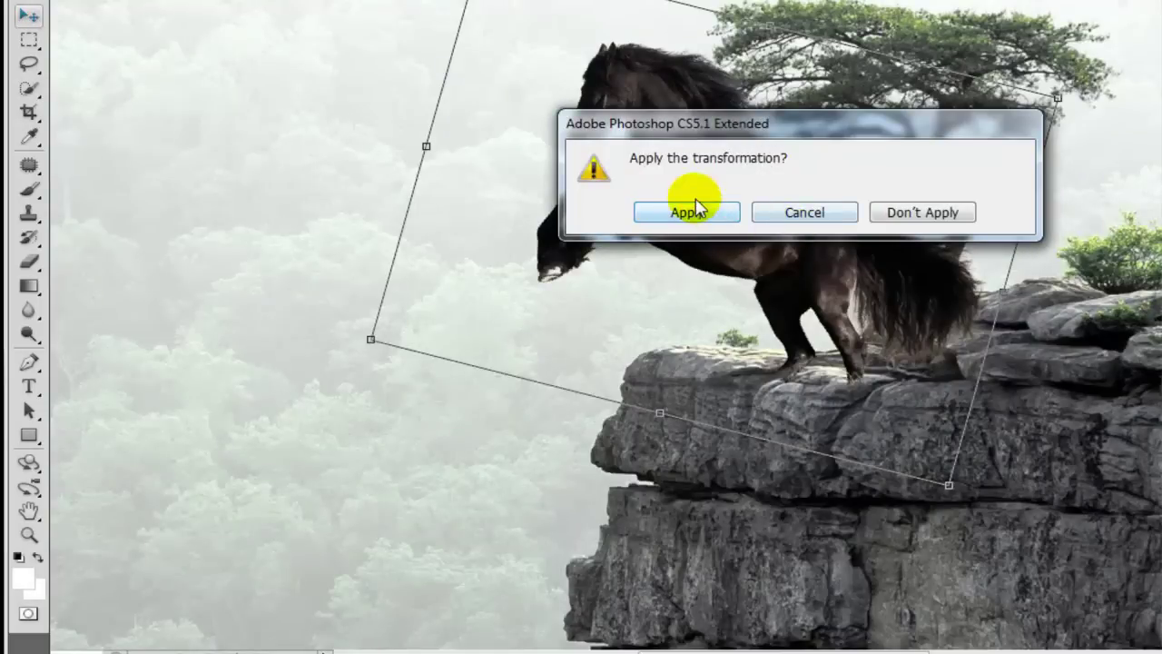
# Apply the rotation that leaves the horse rearing on the rock ledge.
pyautogui.click(696, 211)
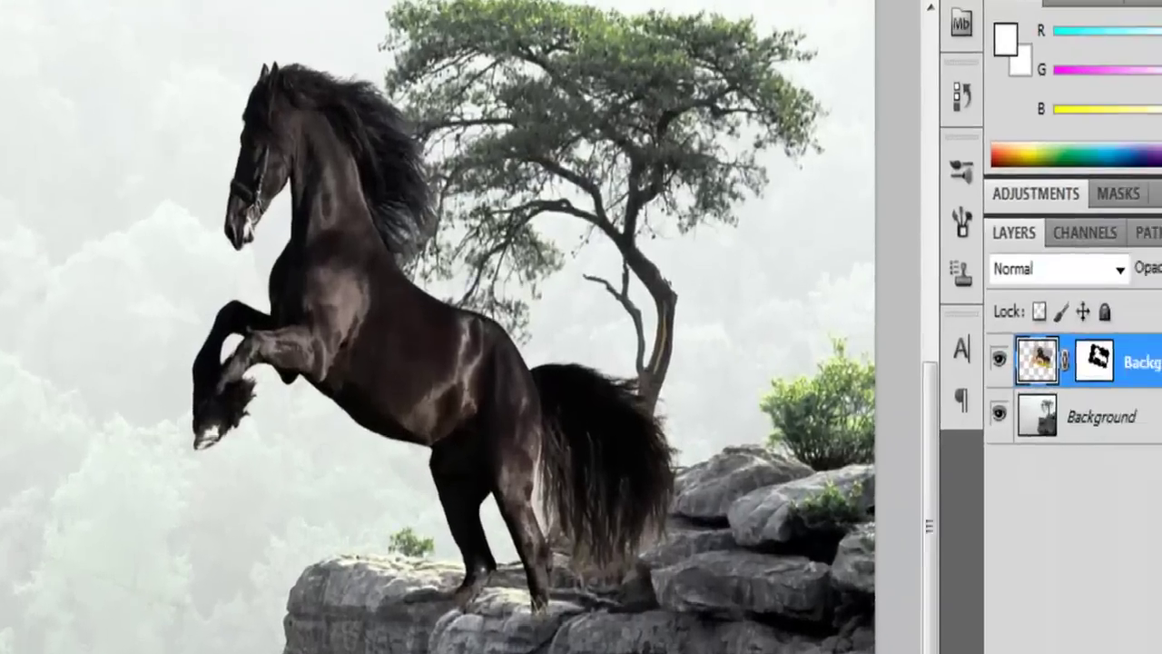
# Convert the locked Background into an editable Layer 0.
pyautogui.doubleClick(1071, 522)
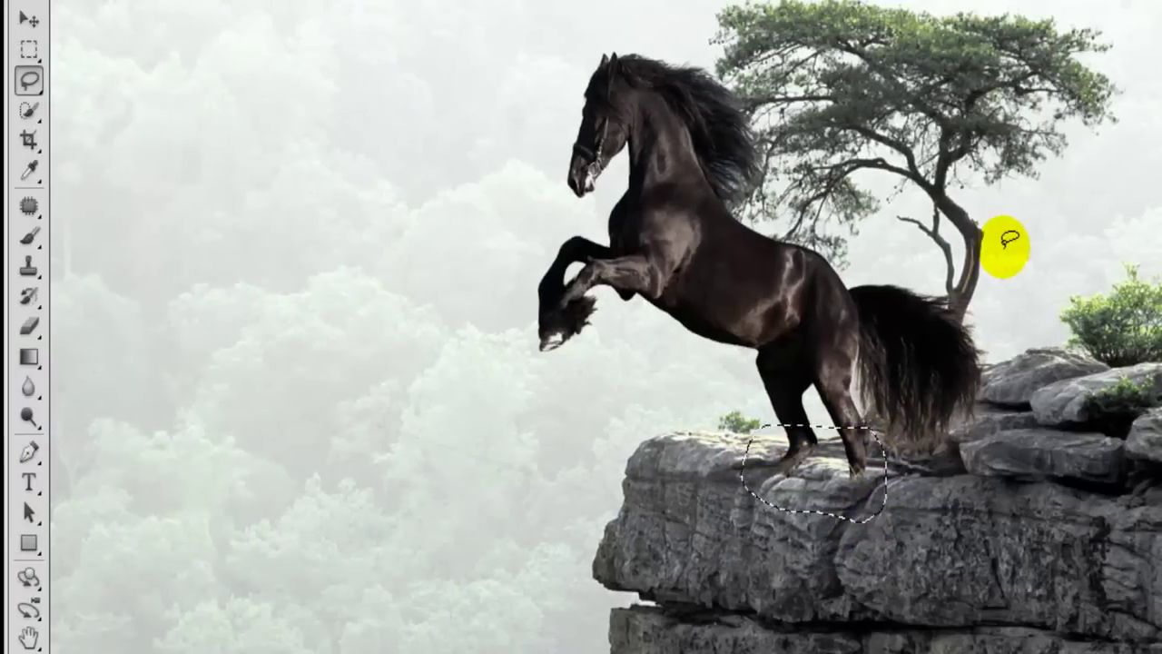
# Patch the leafy bush over the selected rock at the hind hooves, then deselect.
pyautogui.click(28, 207)
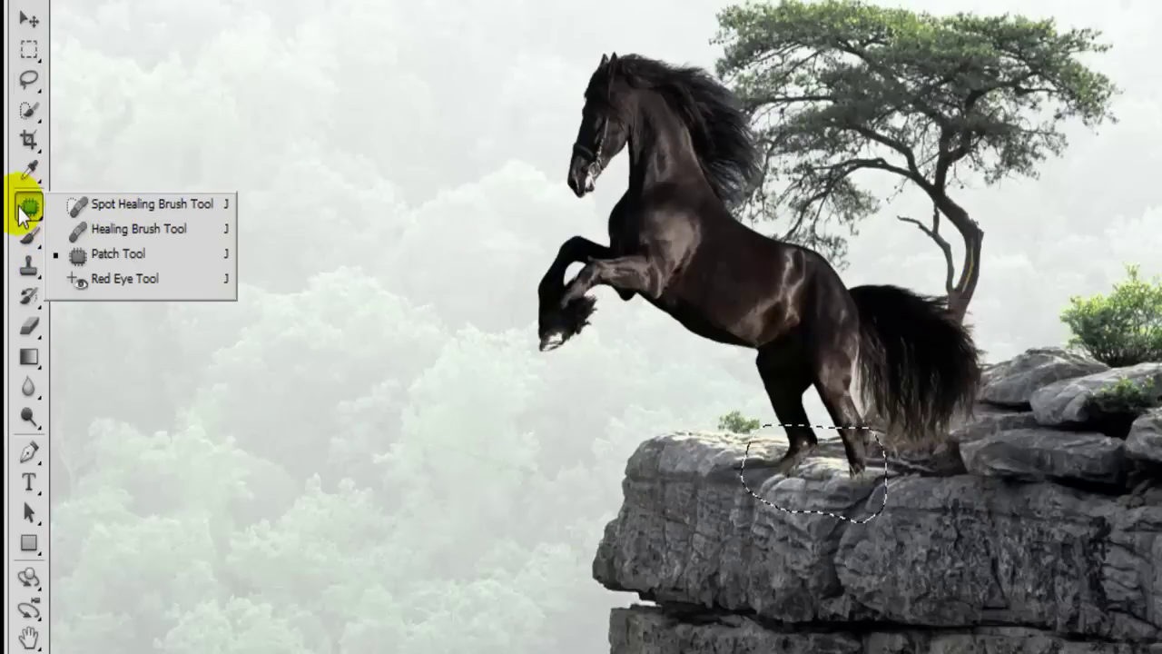
pyautogui.click(102, 254)
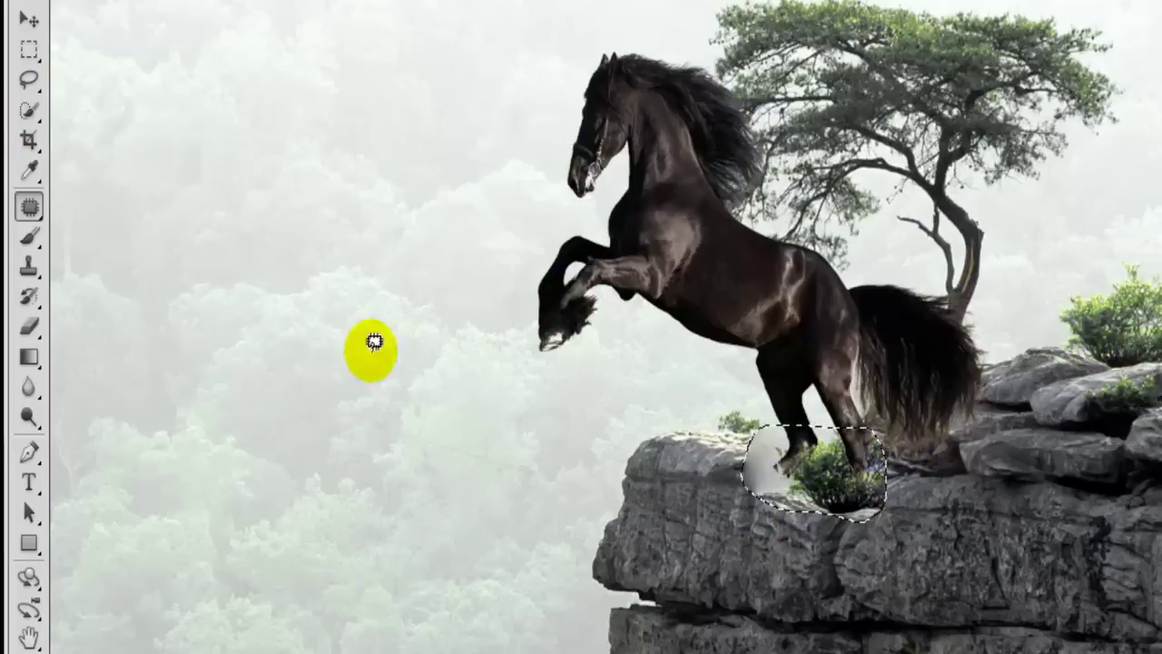
pyautogui.hotkey('ctrl', 'd')
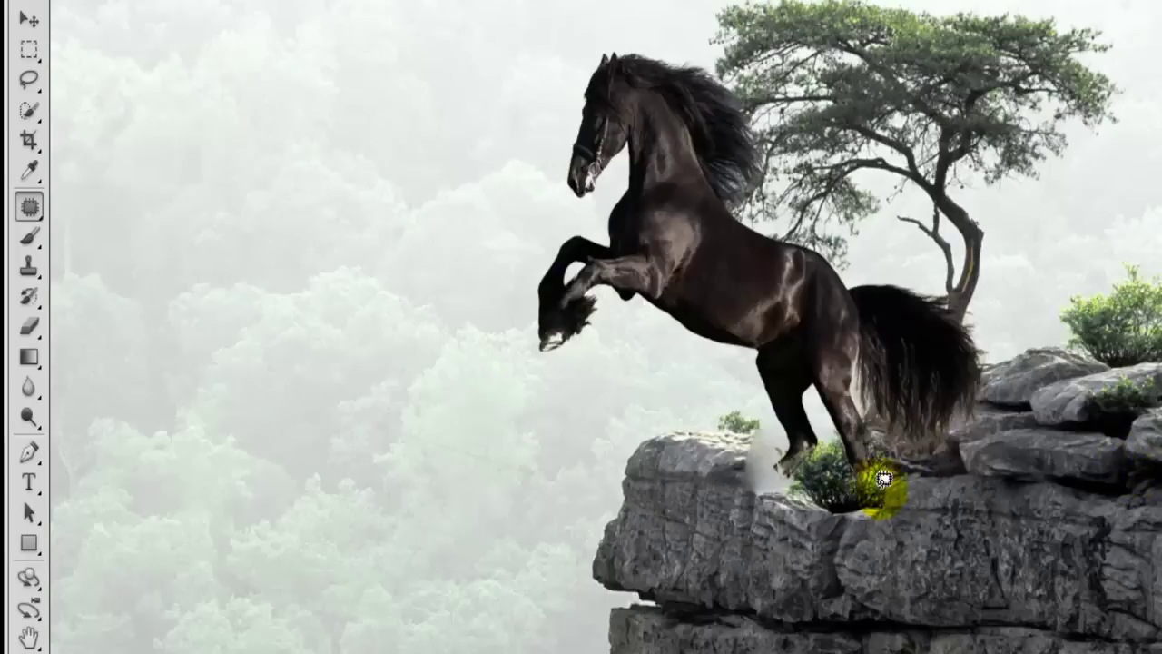
pyautogui.click(29, 80)
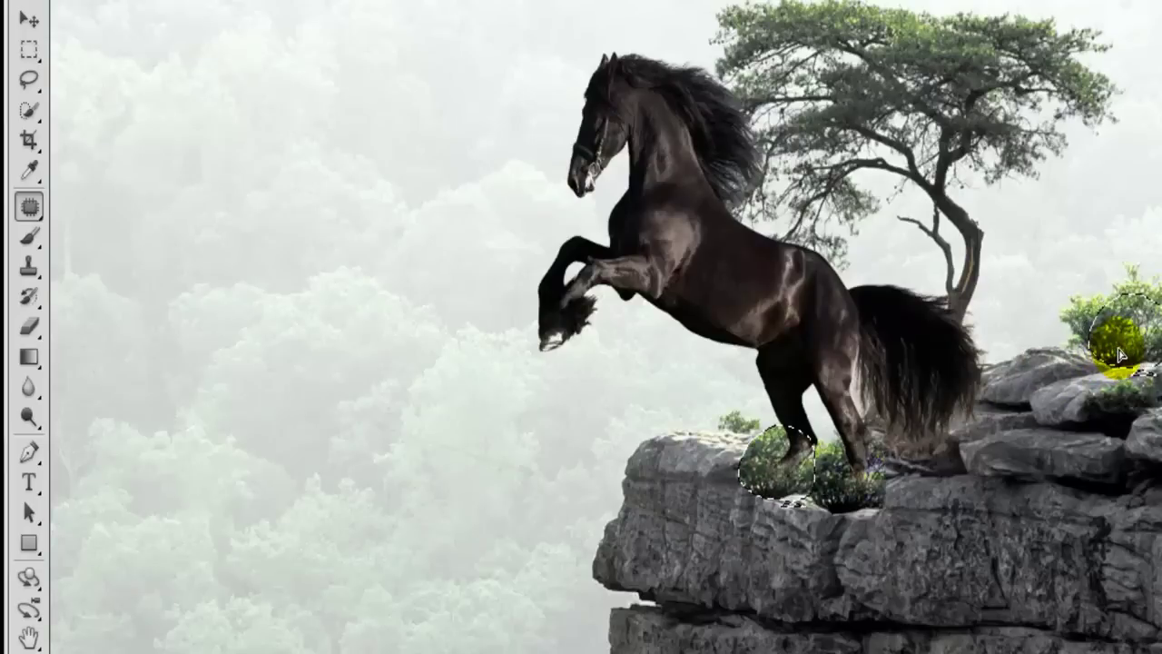
# Drop the selection around the patched bush using the canvas Deselect option.
pyautogui.click(30, 53)
pyautogui.rightClick(253, 156)
pyautogui.click(280, 170)
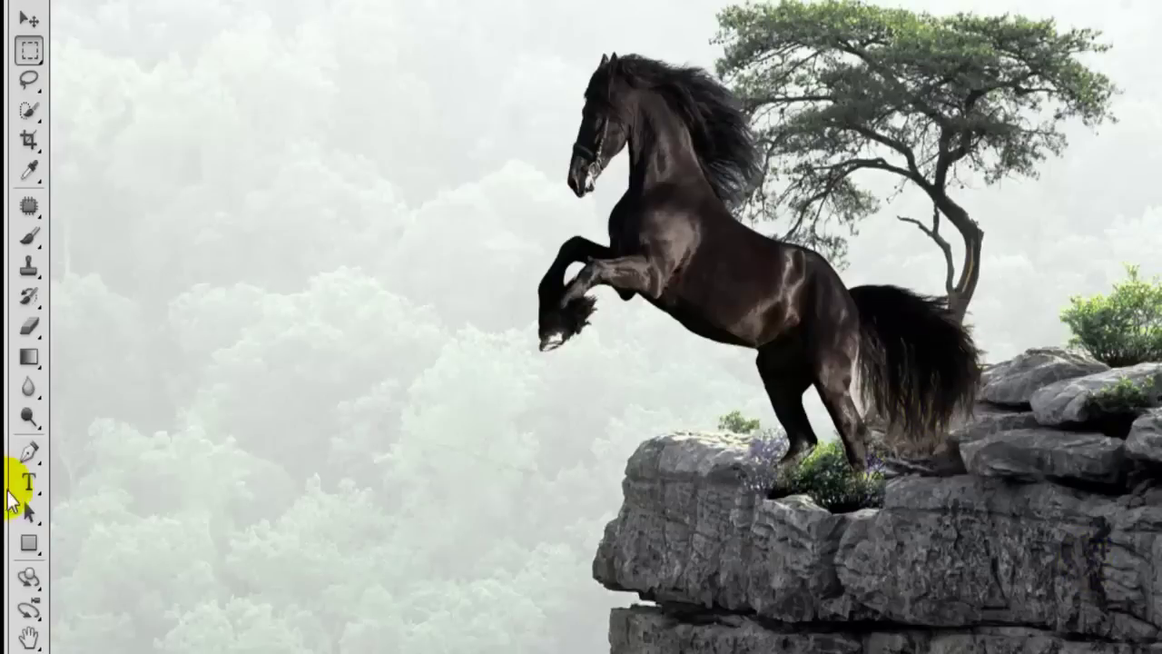
# Zoom out to see the whole cliff, tree and horse composite.
pyautogui.rightClick(522, 358)
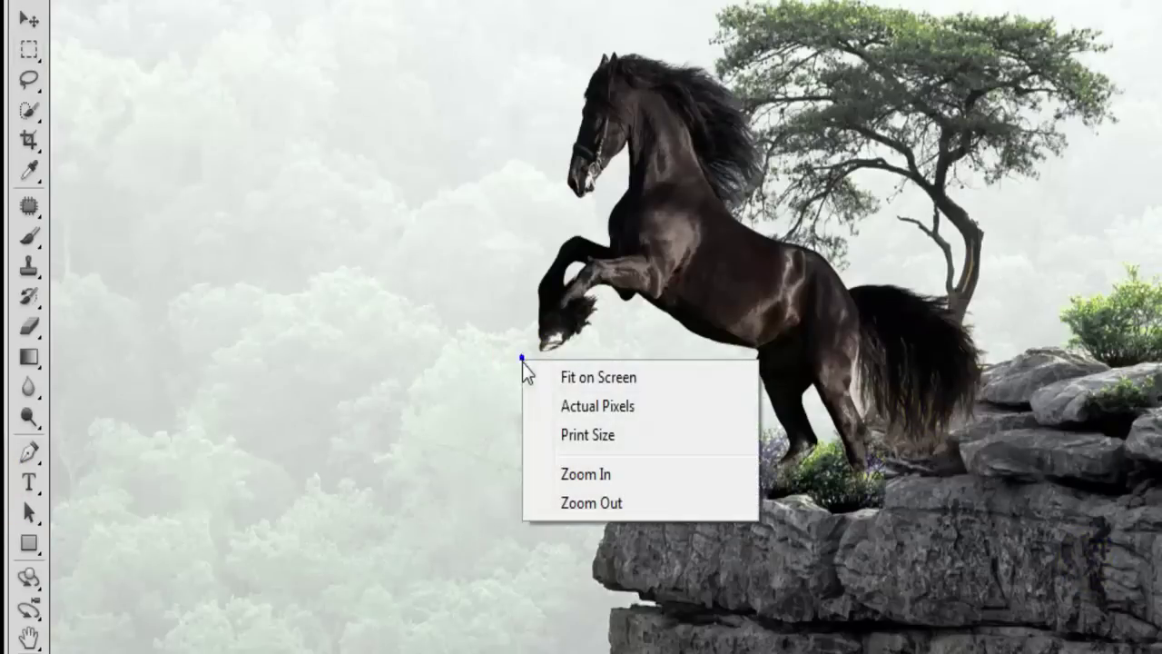
pyautogui.click(584, 499)
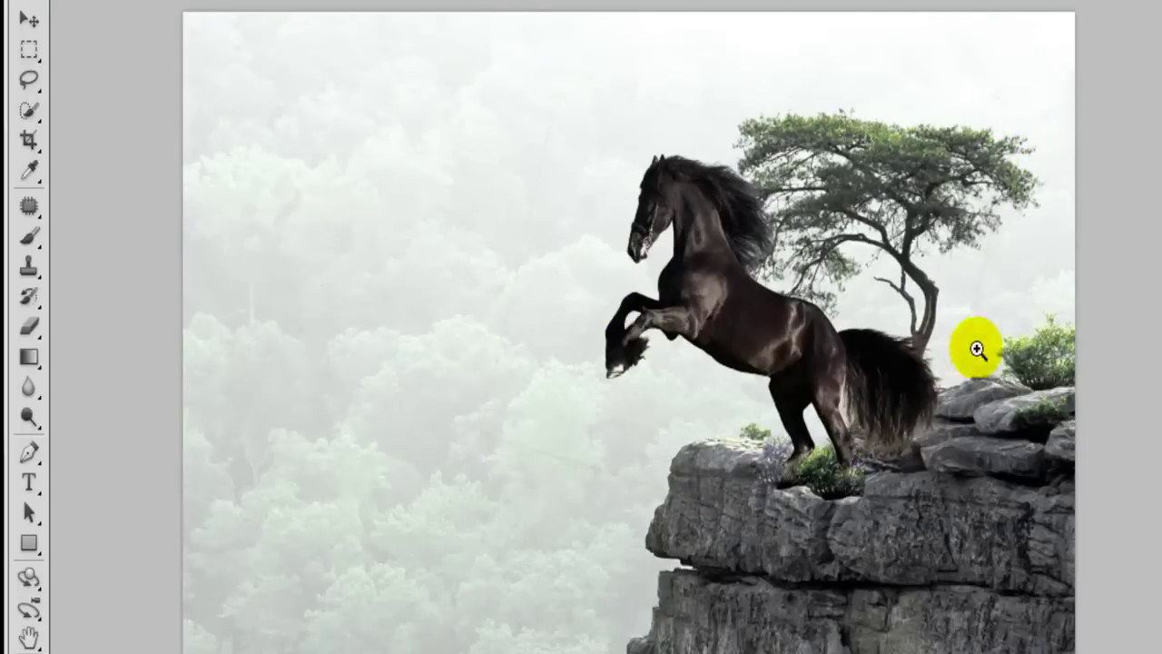
pyautogui.press('Tab')
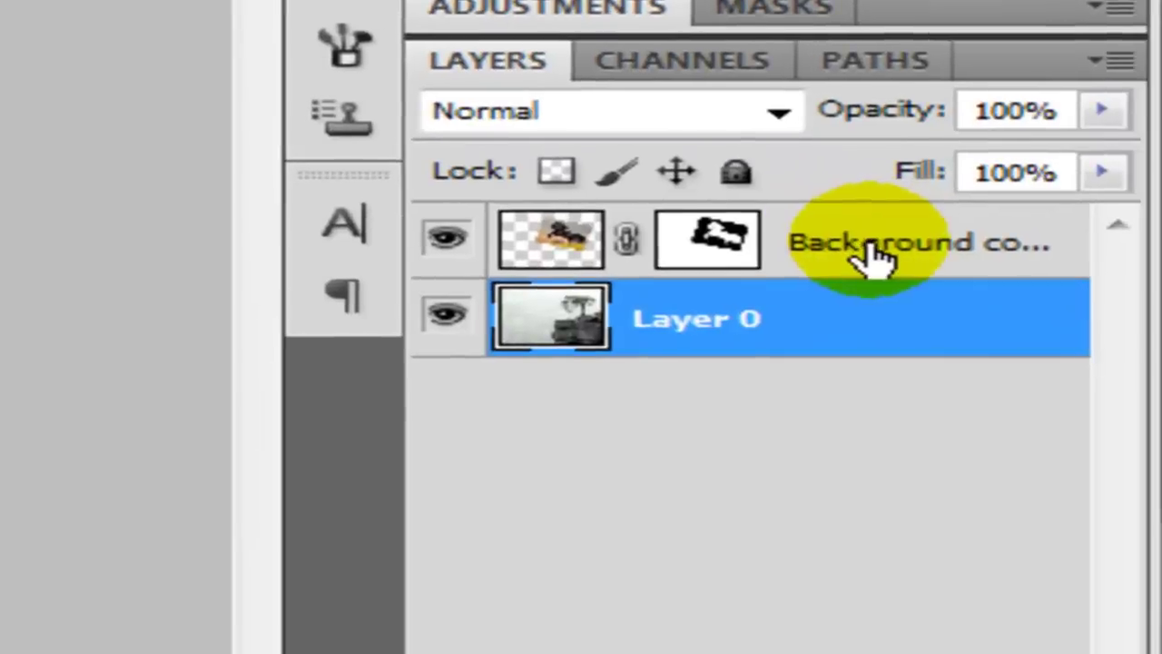
# On the Background copy horse layer, lasso a narrow cliff strip right of the tree.
pyautogui.click(857, 239)
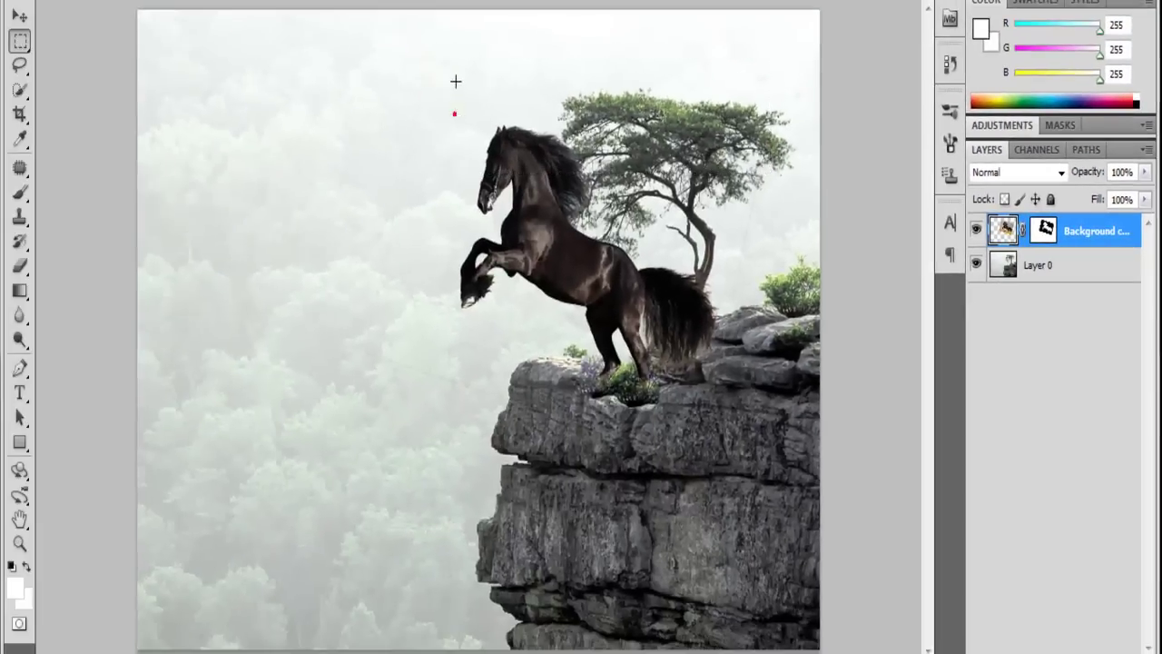
pyautogui.click(431, 55)
pyautogui.click(20, 45)
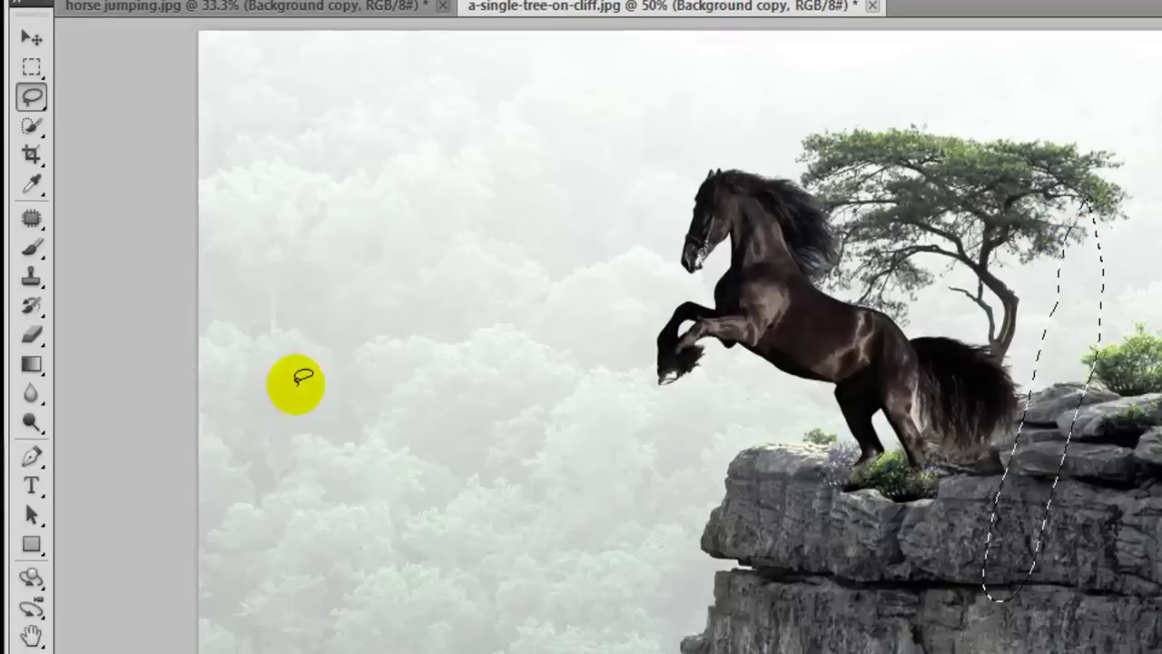
# Clear the lasso selection and zoom in closely on the horse's hind hooves.
pyautogui.rightClick(284, 224)
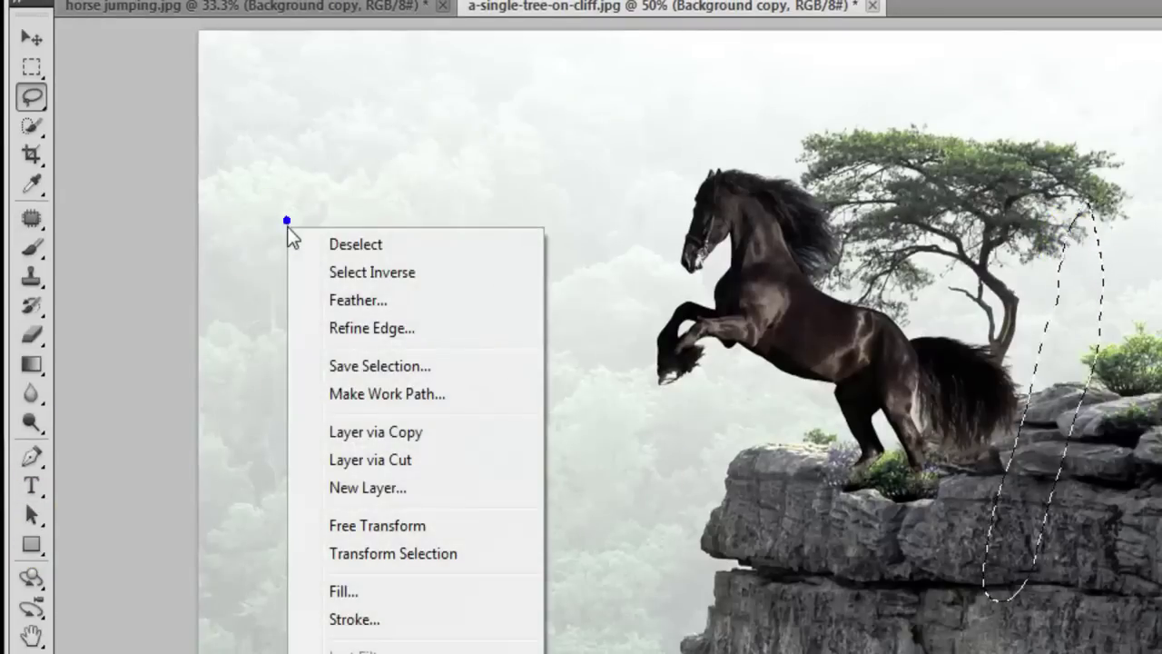
pyautogui.click(337, 241)
pyautogui.click(30, 643)
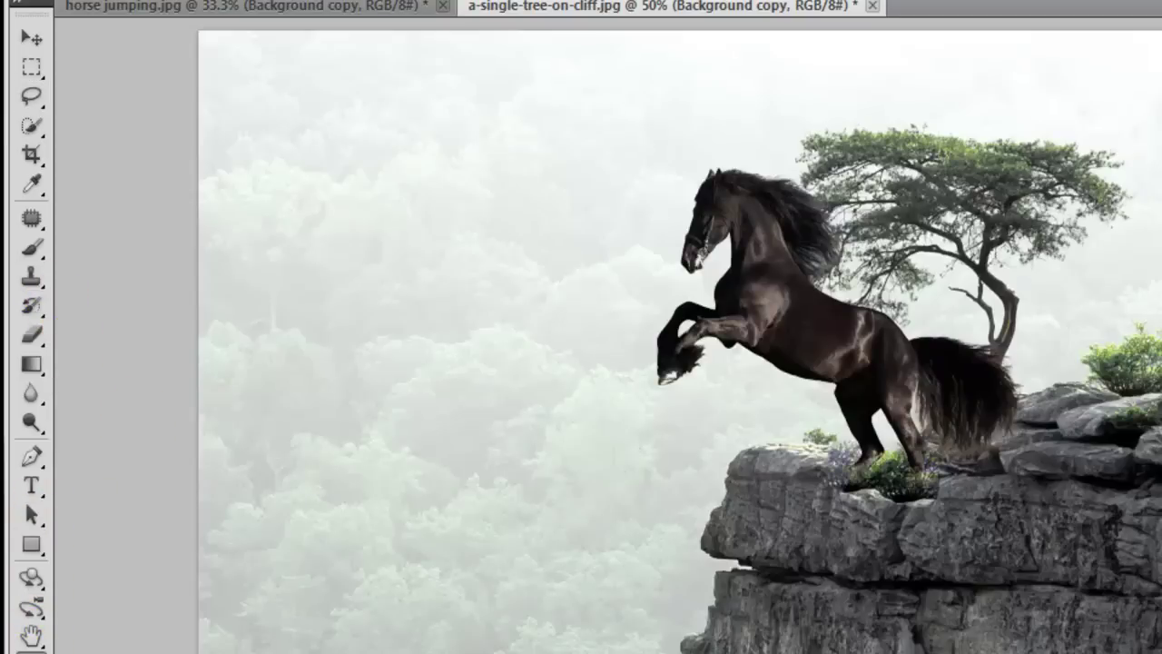
pyautogui.click(865, 341)
pyautogui.click(866, 342)
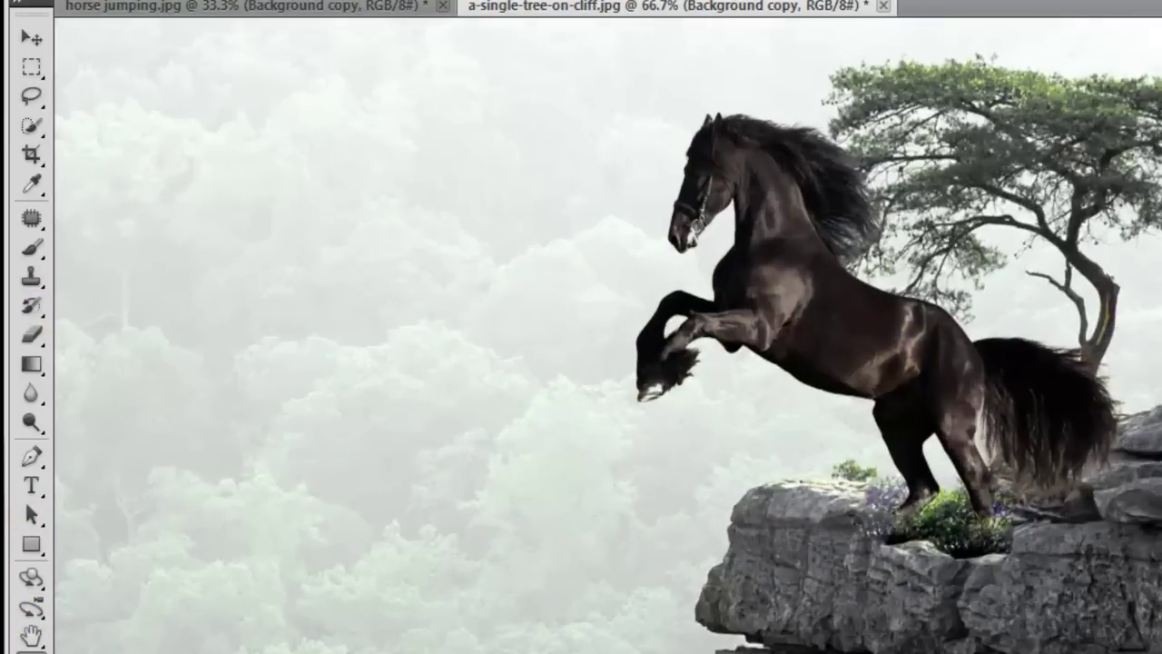
pyautogui.click(1155, 295)
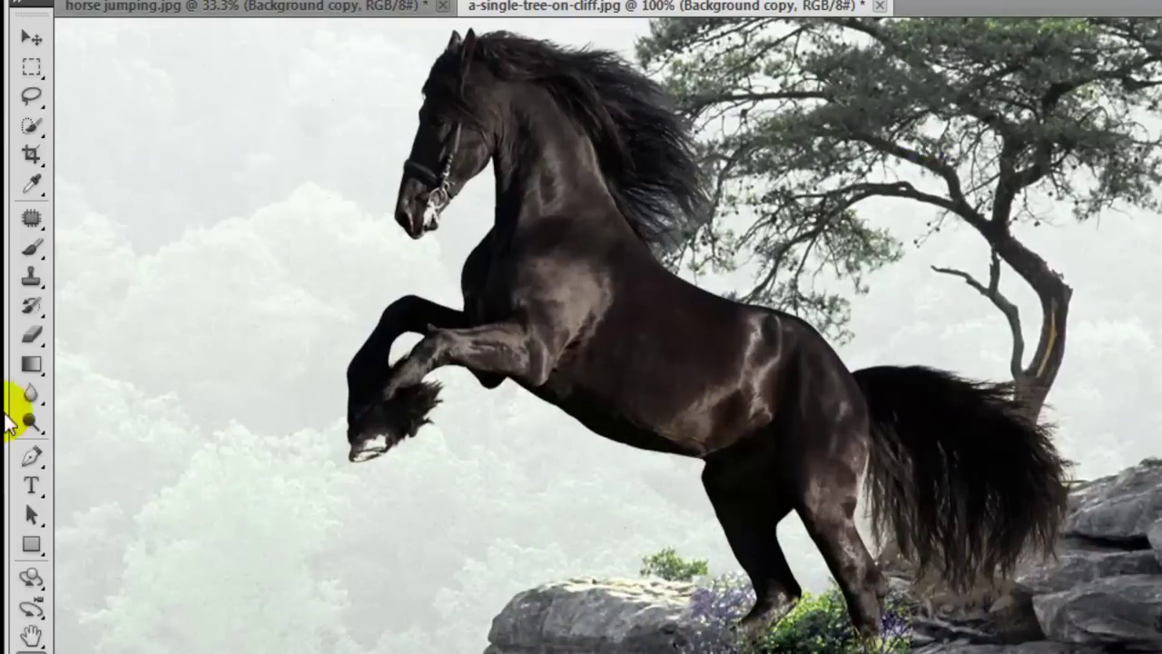
# Erase the hind hoof edges into the bush and nudge the horse slightly right and down.
pyautogui.click(31, 126)
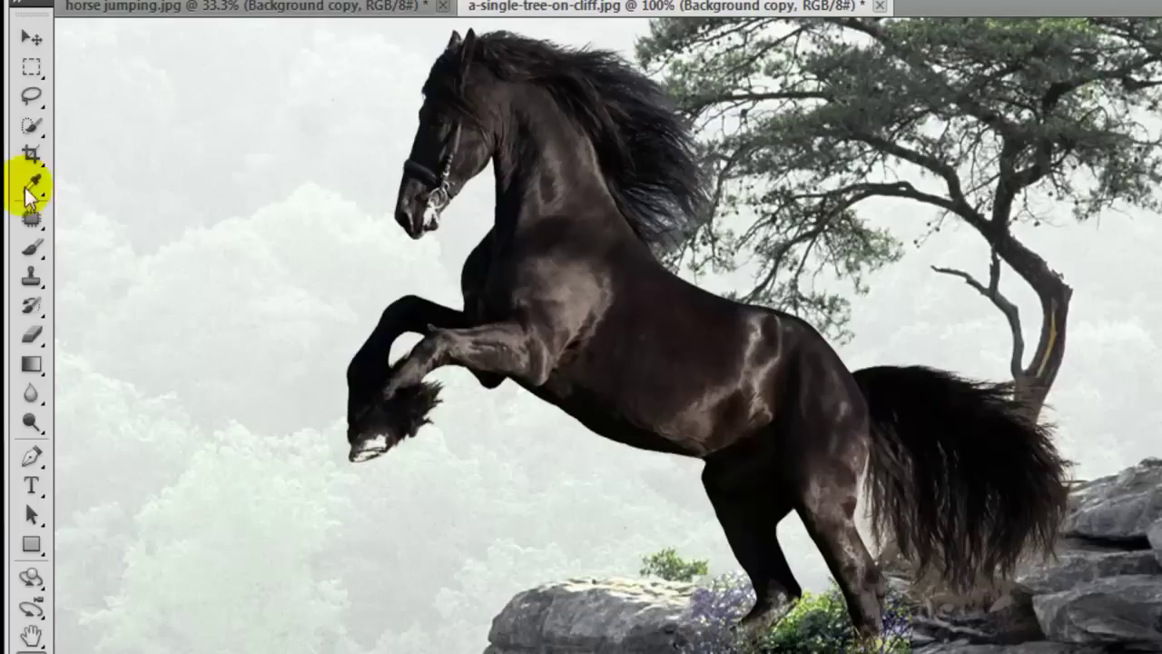
pyautogui.click(31, 37)
pyautogui.moveTo(822, 463); pyautogui.dragTo(831, 470)
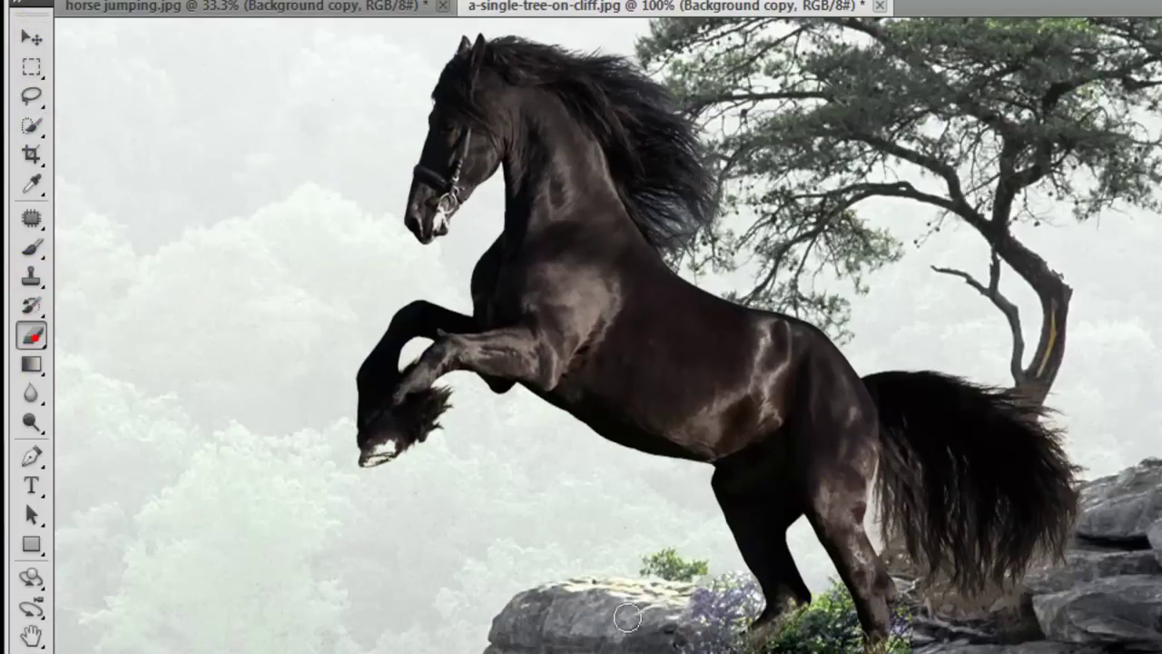
pyautogui.moveTo(777, 643)
pyautogui.mouseDown()
pyautogui.moveTo(737, 629)
pyautogui.moveTo(816, 634)
pyautogui.moveTo(747, 626)
pyautogui.moveTo(809, 625)
pyautogui.moveTo(768, 624)
pyautogui.mouseUp()
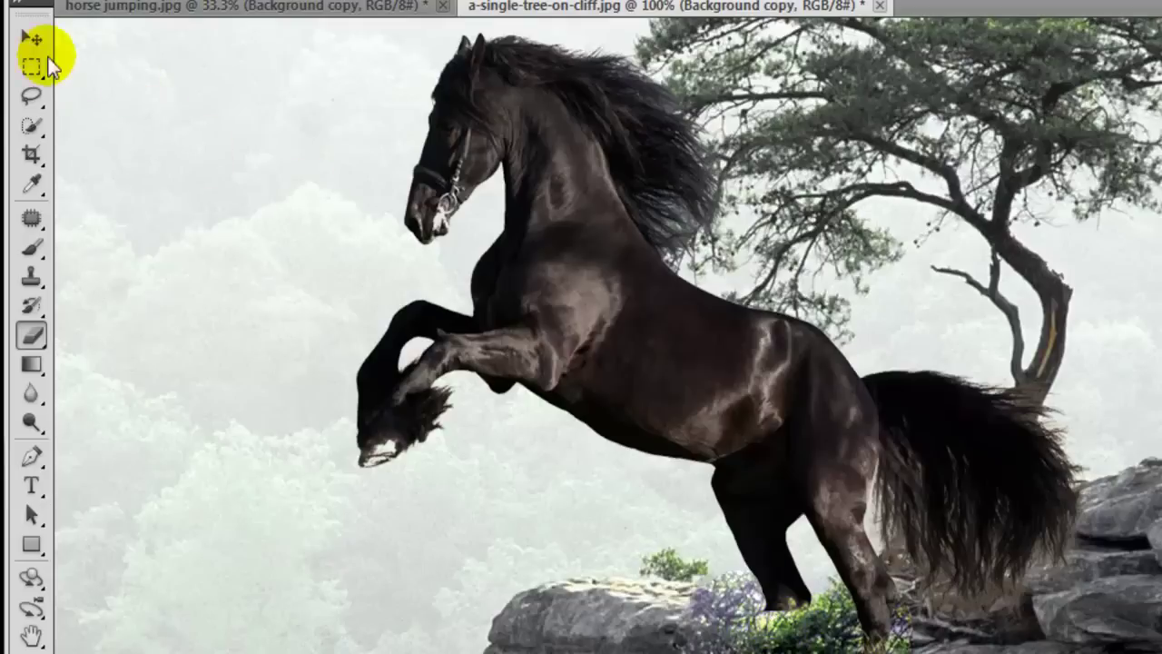
pyautogui.moveTo(603, 240); pyautogui.dragTo(611, 246)
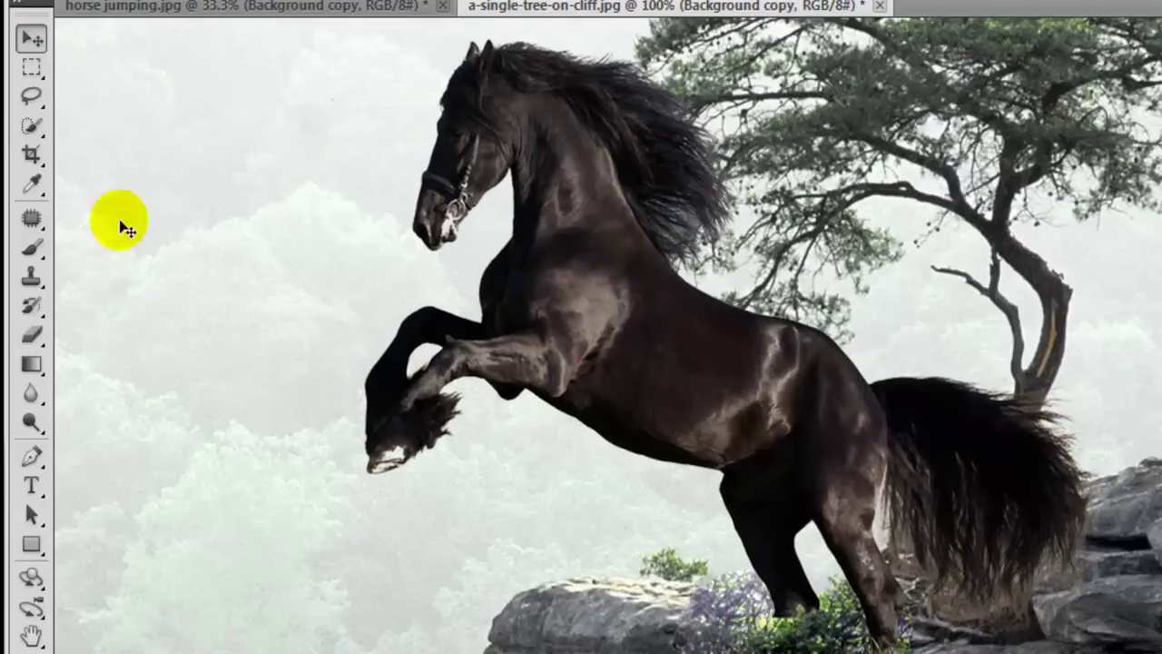